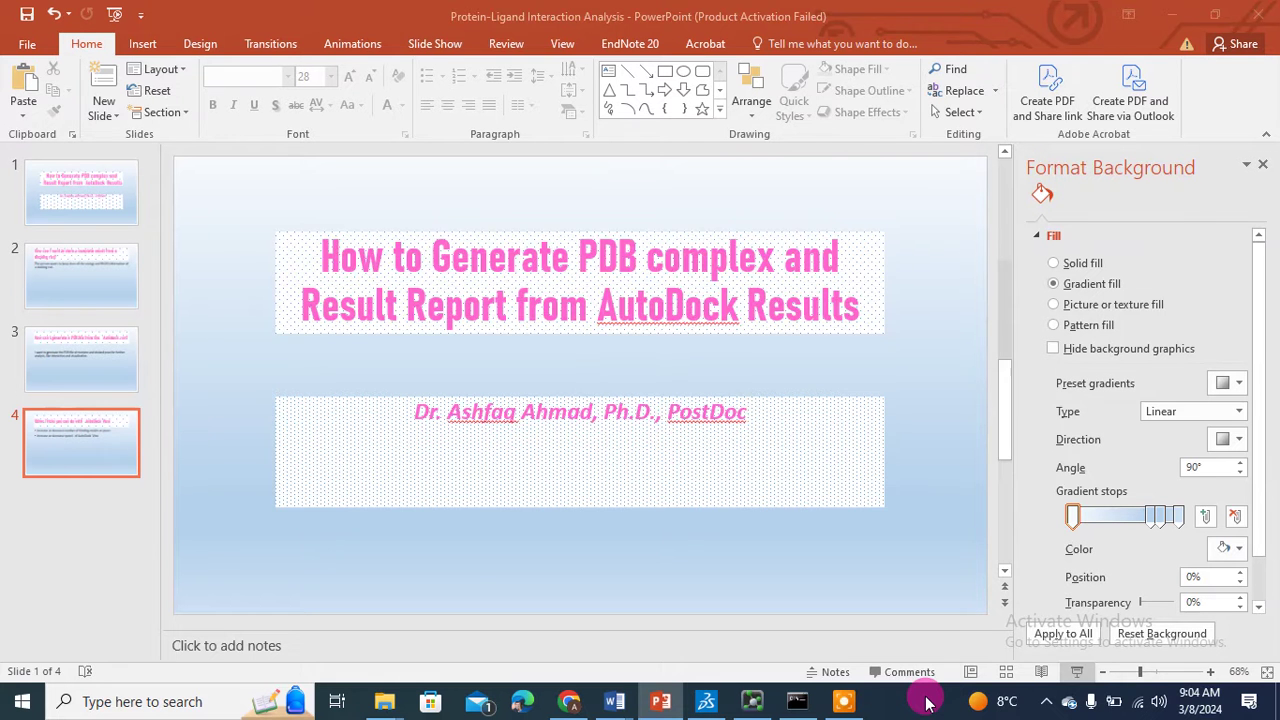
Clear the desktop of PowerPoint and leftover windows, then open the 123 folder.
click(1172, 14)
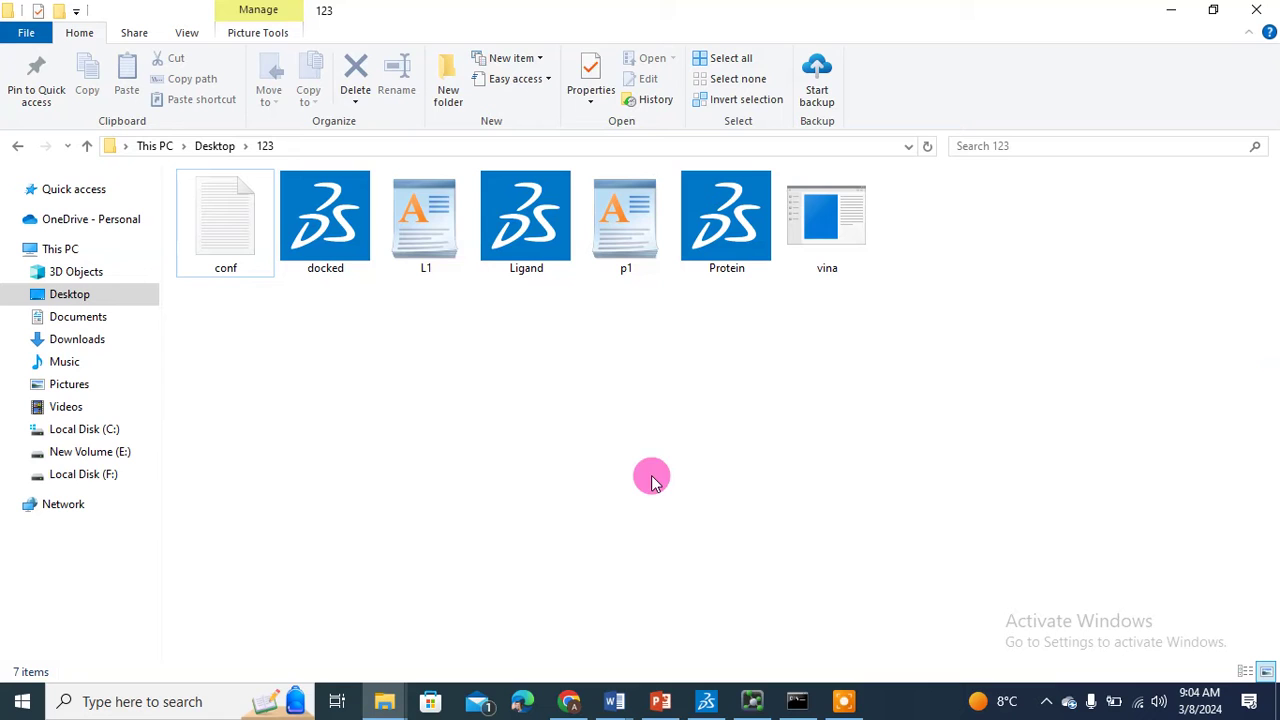
click(1256, 12)
click(980, 86)
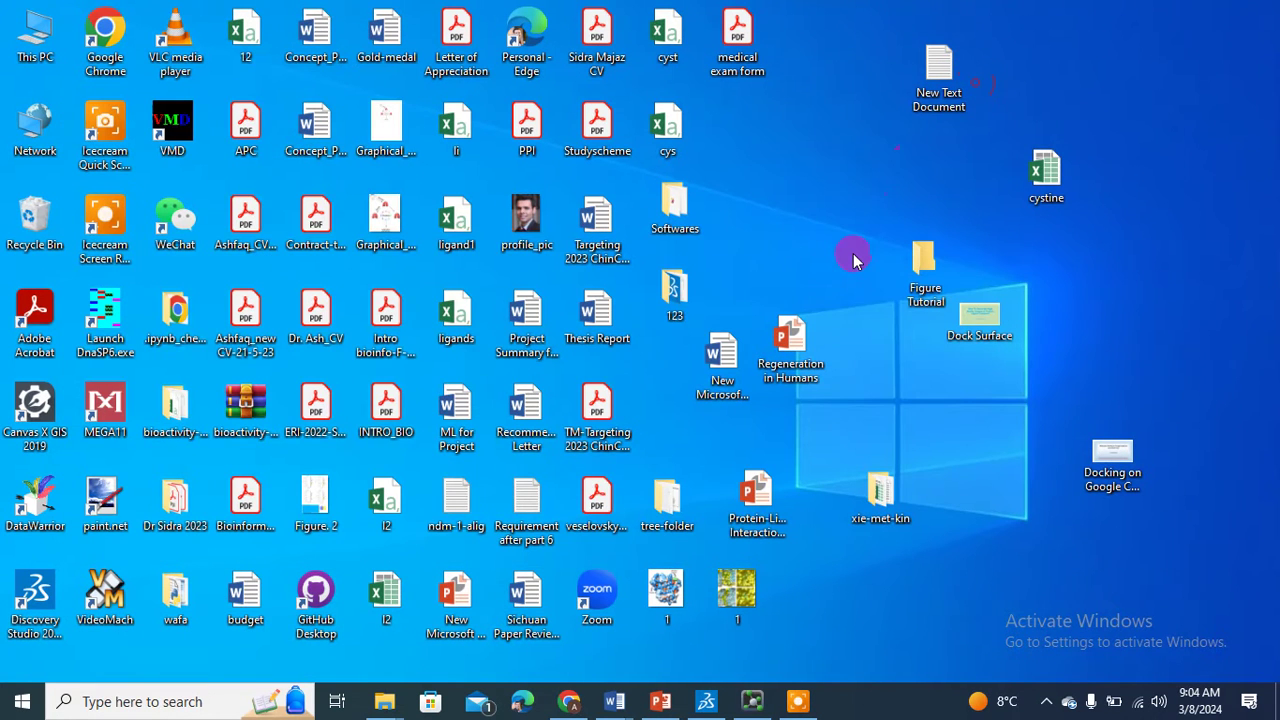
click(672, 289)
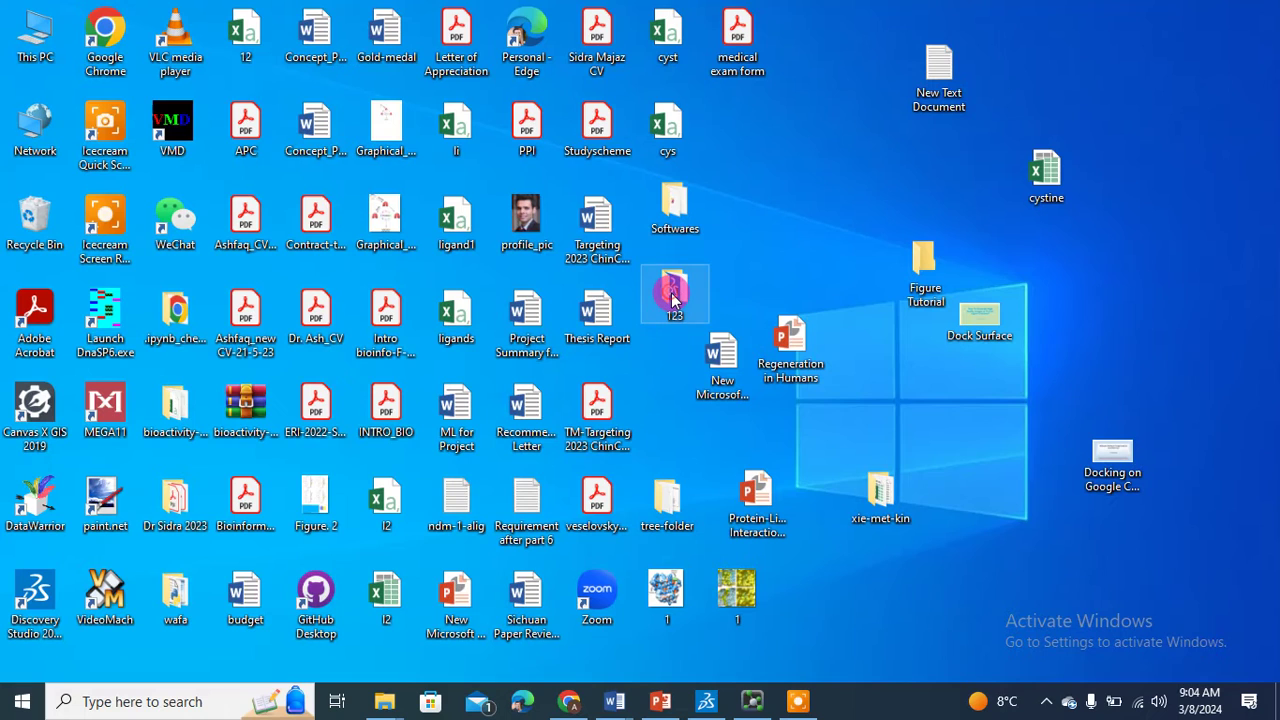
double_click(675, 294)
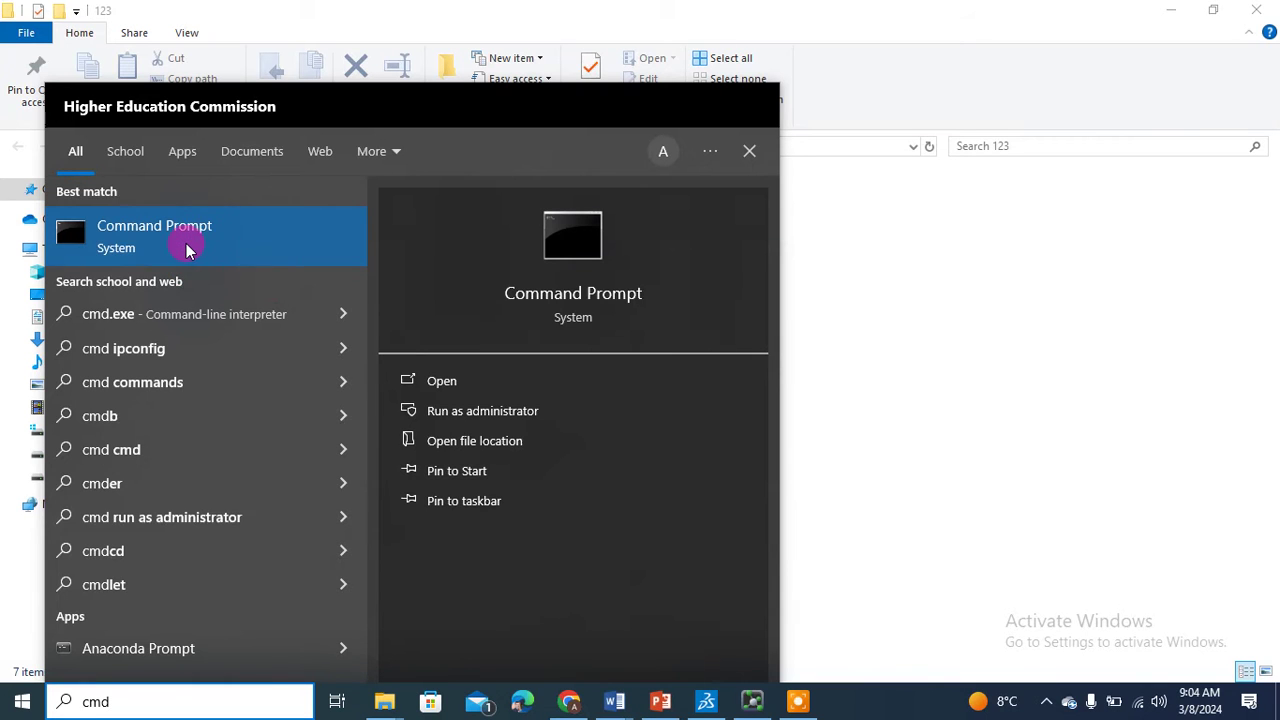
Launch Command Prompt and copy the 123 folder's path from Explorer's address bar.
click(186, 248)
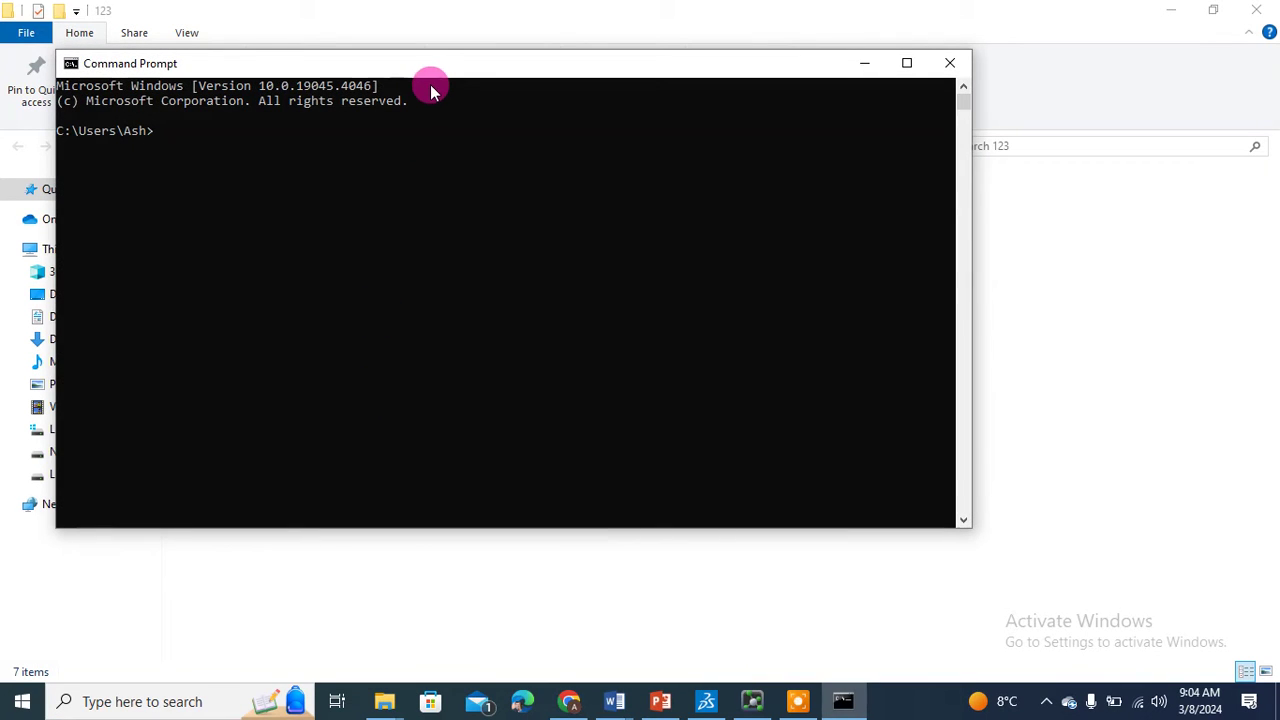
drag(429, 63, 516, 232)
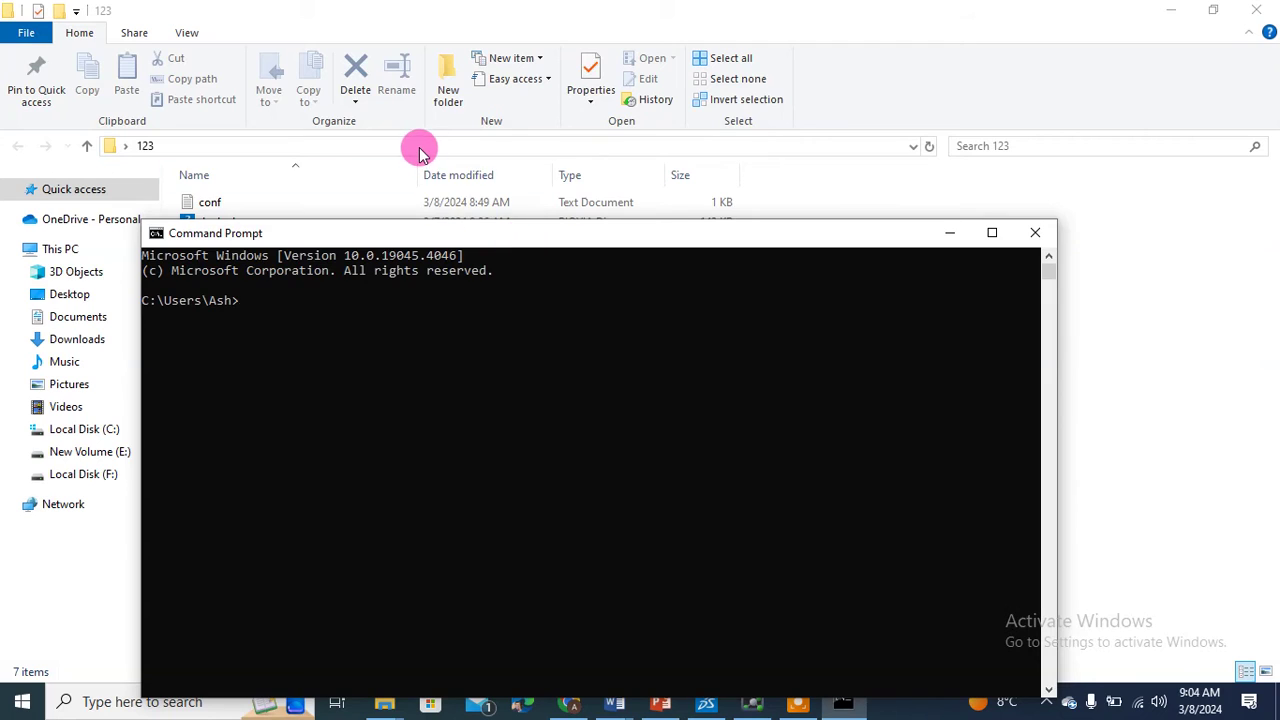
click(418, 145)
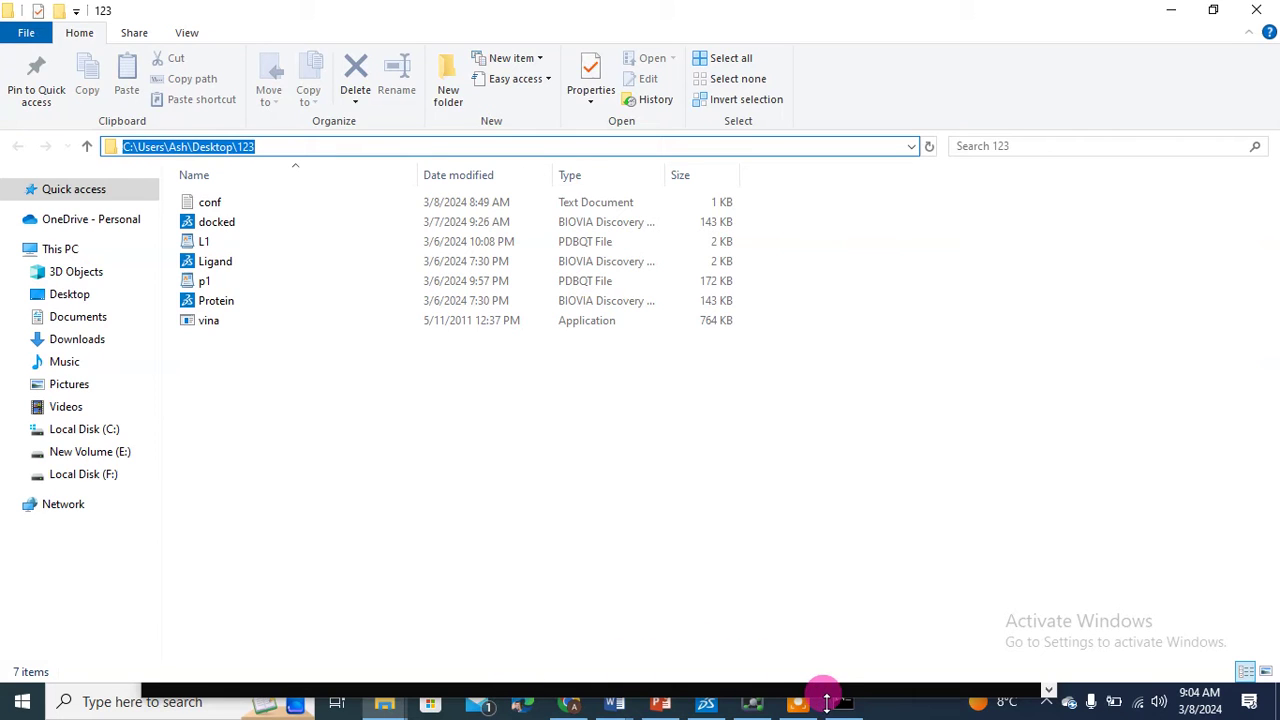
click(838, 705)
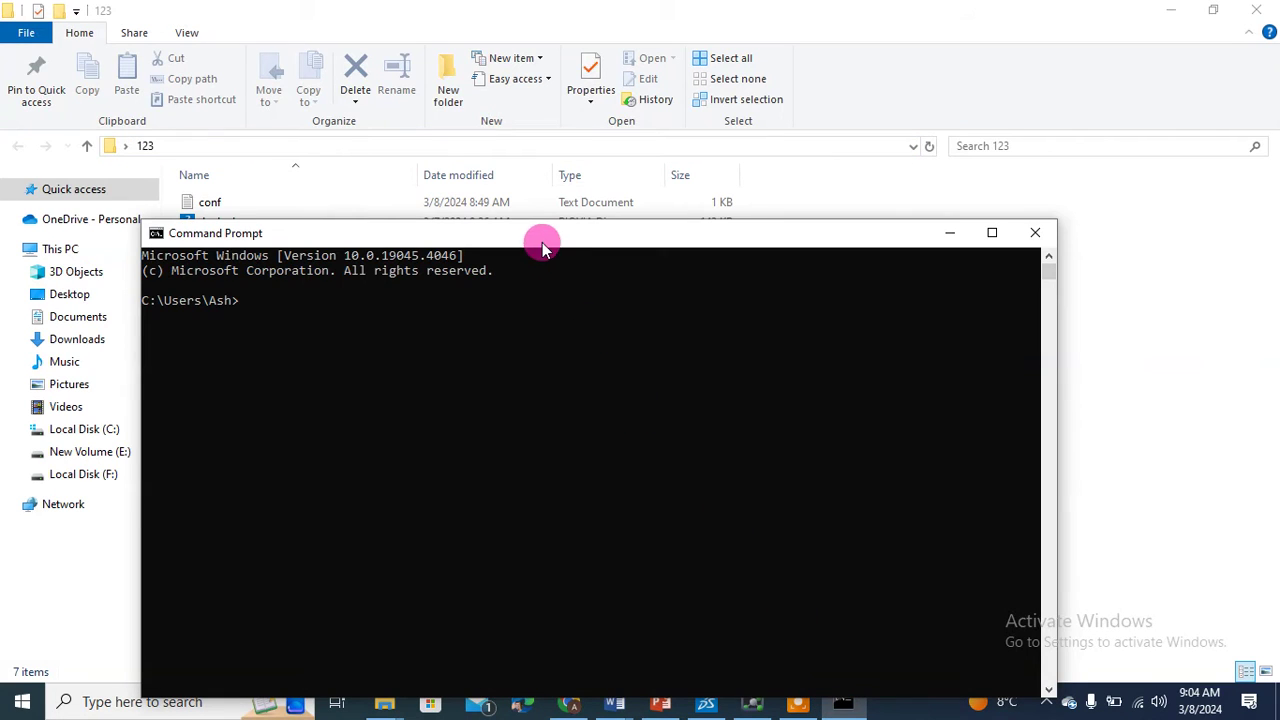
drag(539, 236, 531, 162)
Change into the 123 folder with cd, list its files with dir, and begin 'vina --config'.
text(cd)
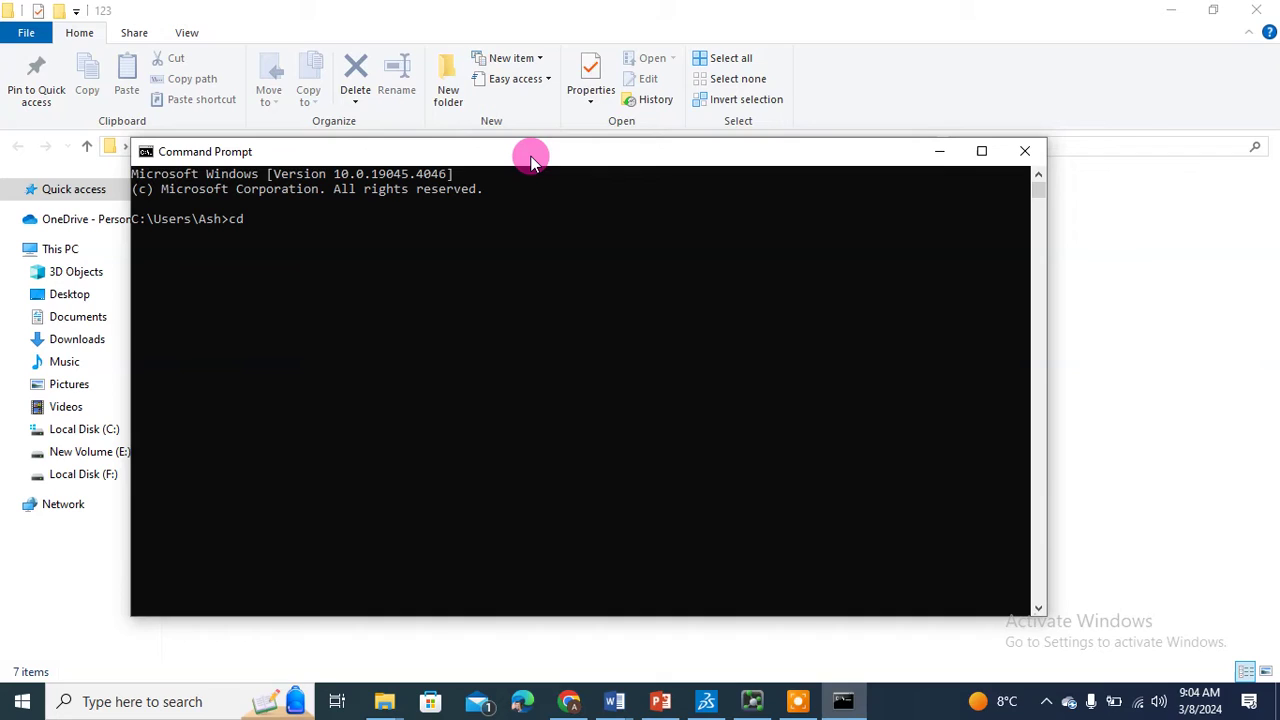
text(C:\Users\Ash\Desktop\123)
key(Return)
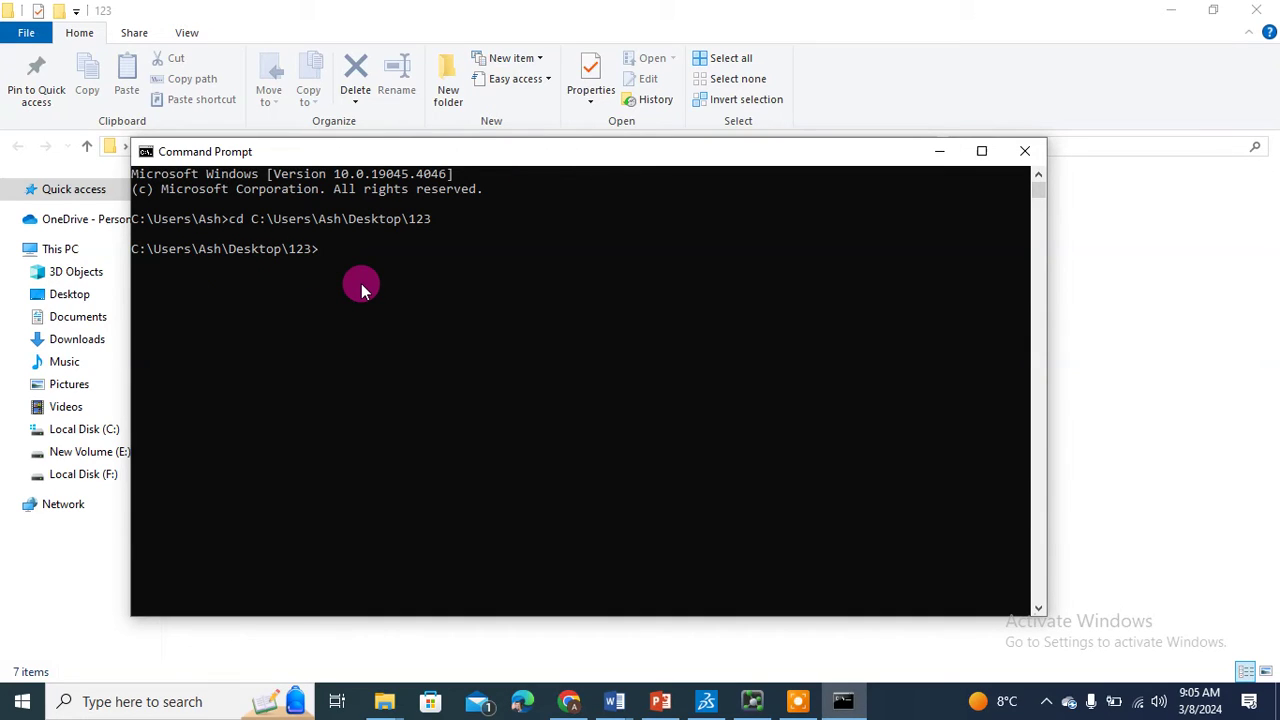
text(dir)
key(Return)
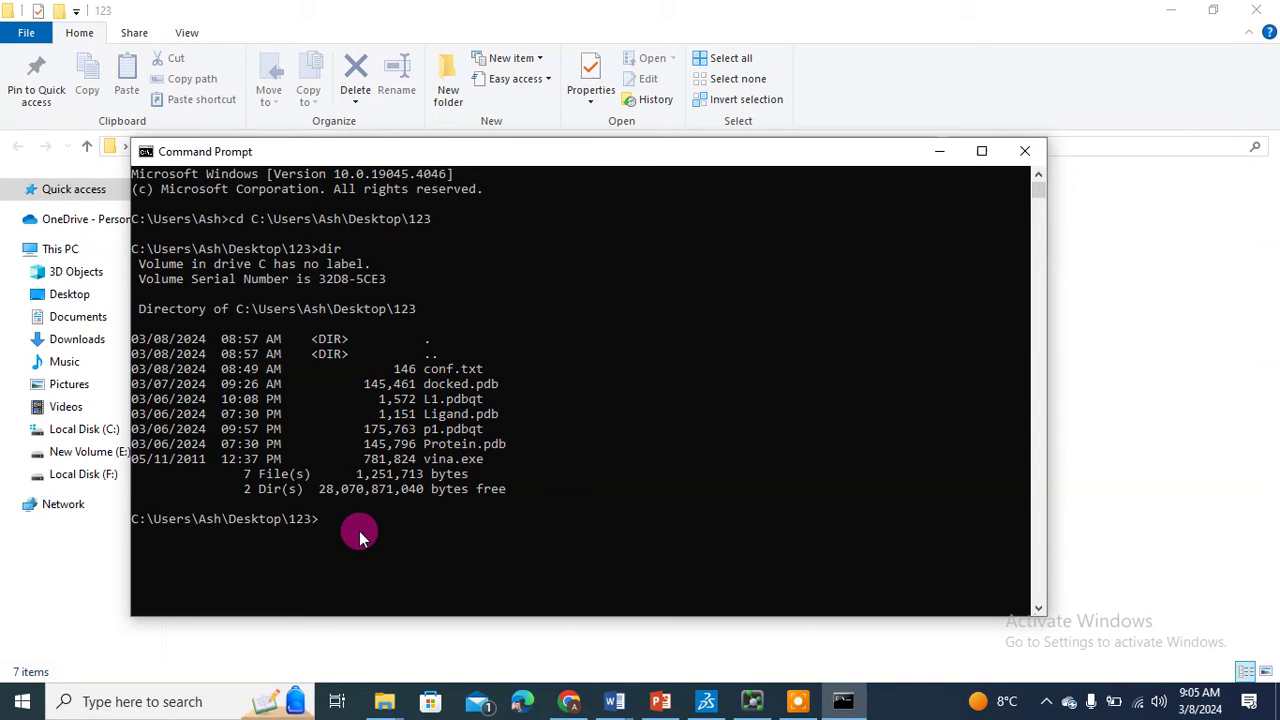
text(vina --config)
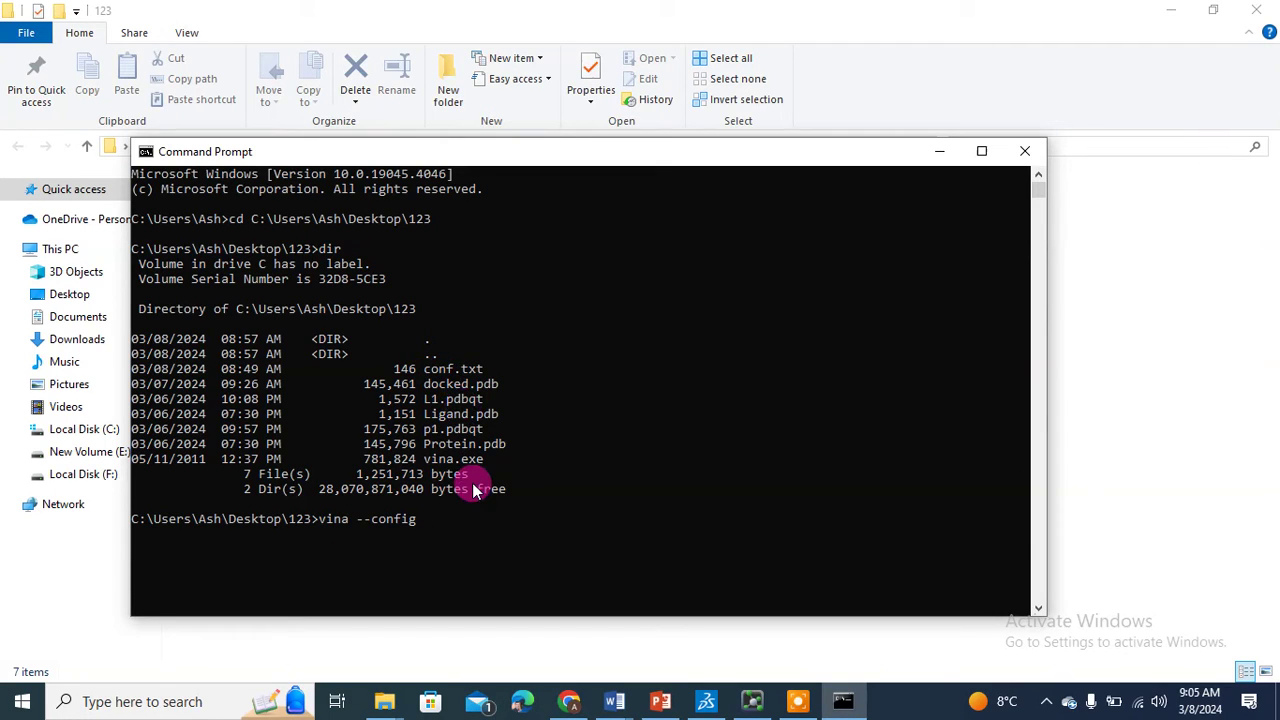
Add conf.txt, --out result.pdbqt, --log report.txt and --cpu 4 to vina, dropping the 2 modes.
text(conf.txt --out)
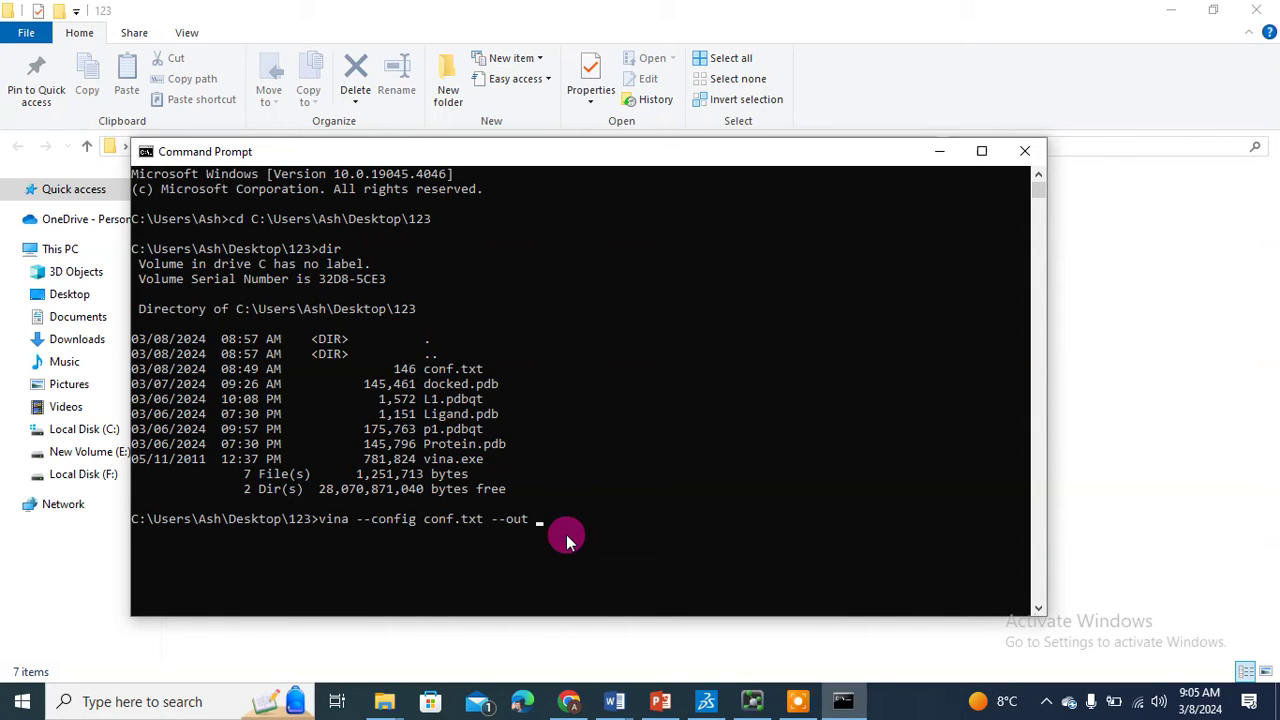
text( result.pdbqt)
text(--log repo)
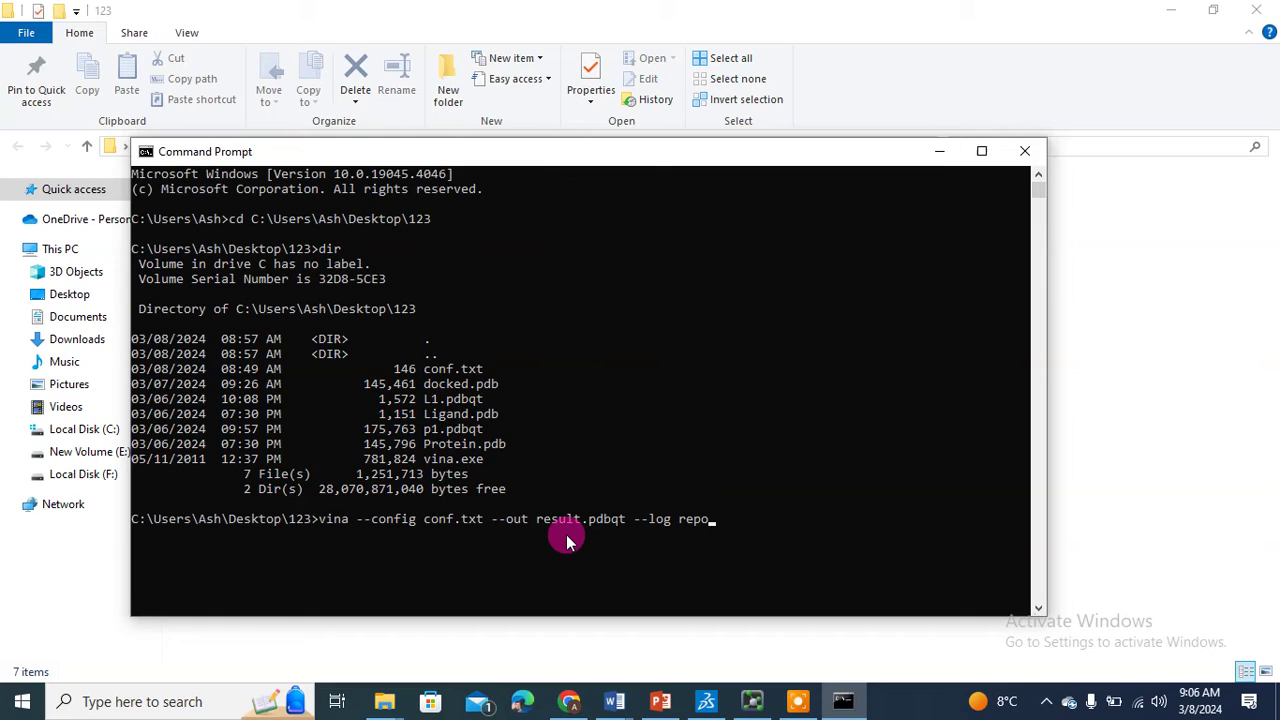
text(rt.tx)
text(--cpu 4 --num_modes 2)
key(BackSpace)
Enter 3 as the --num_modes value to complete the vina command.
text(3)
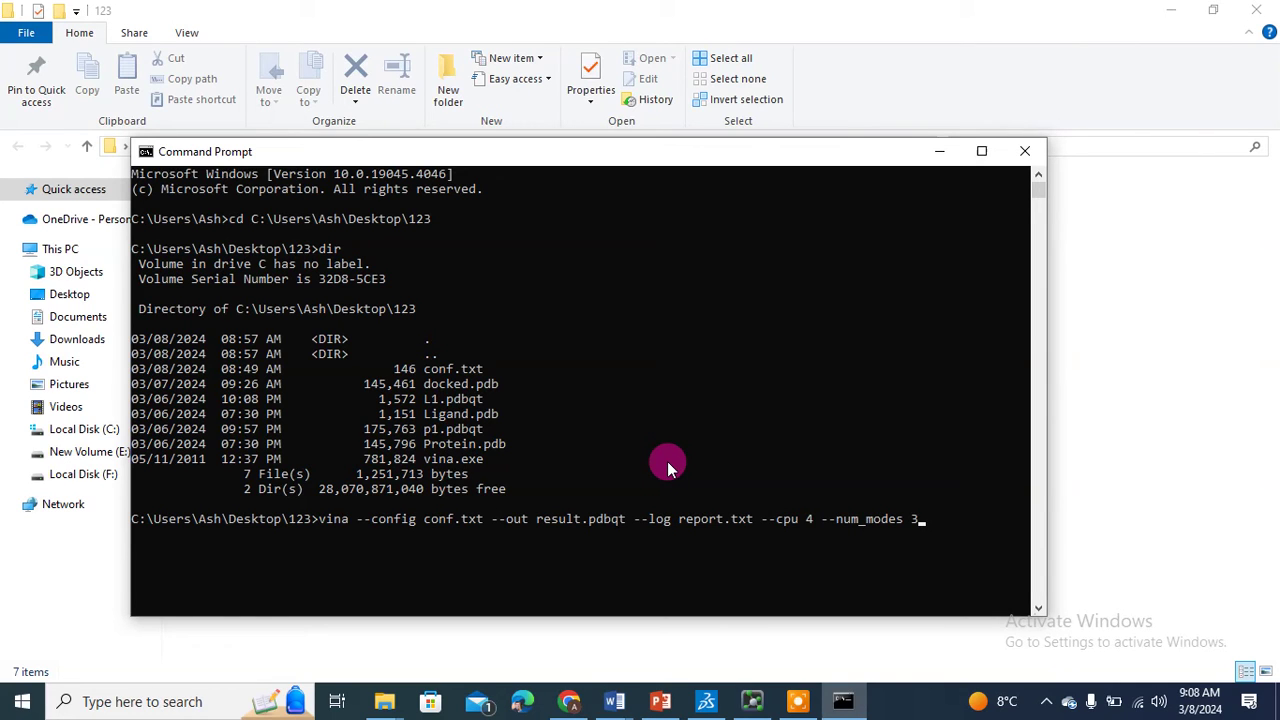
Run the vina docking until three modes at -5.1 kcal/mol are written.
key(Return)
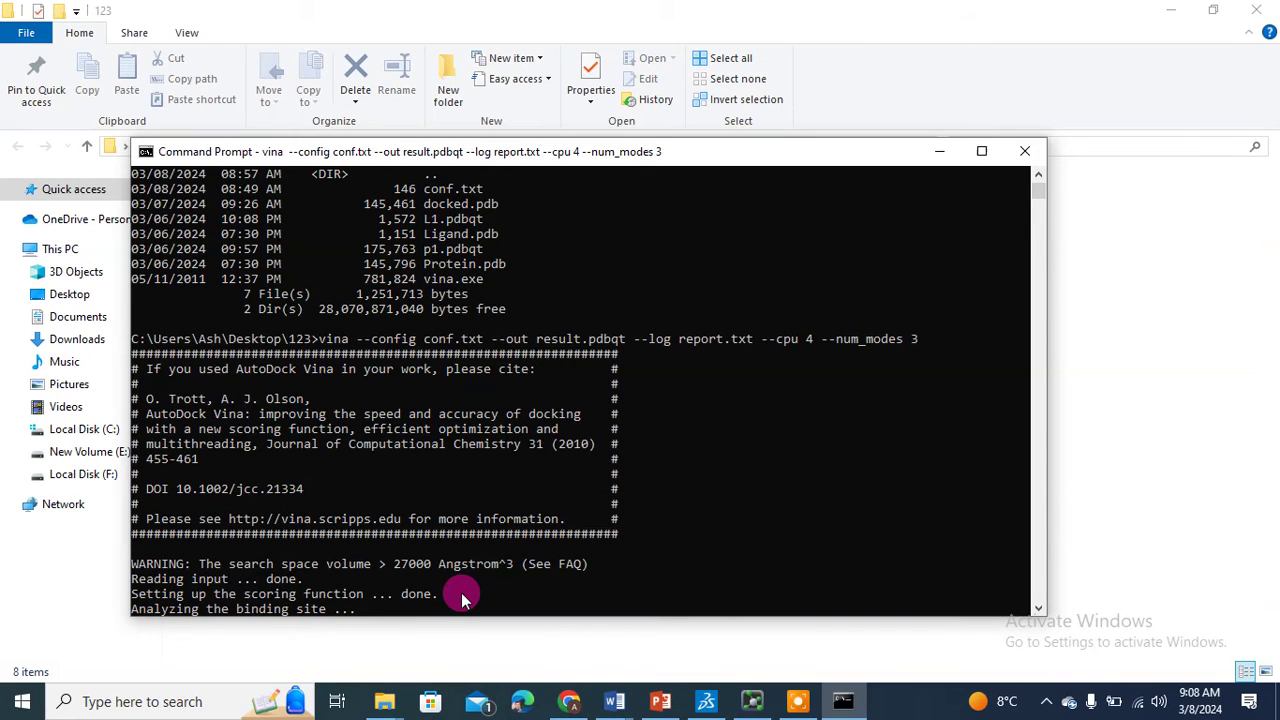
click(1037, 608)
click(1037, 608)
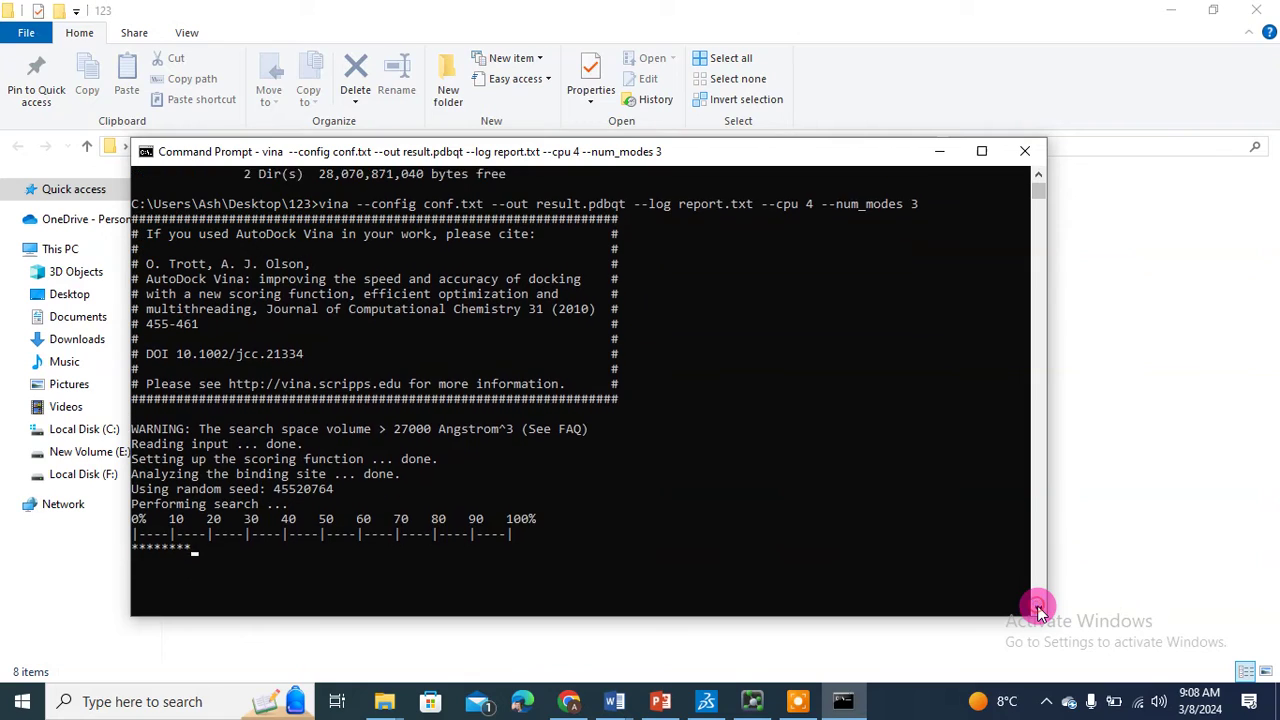
click(1037, 608)
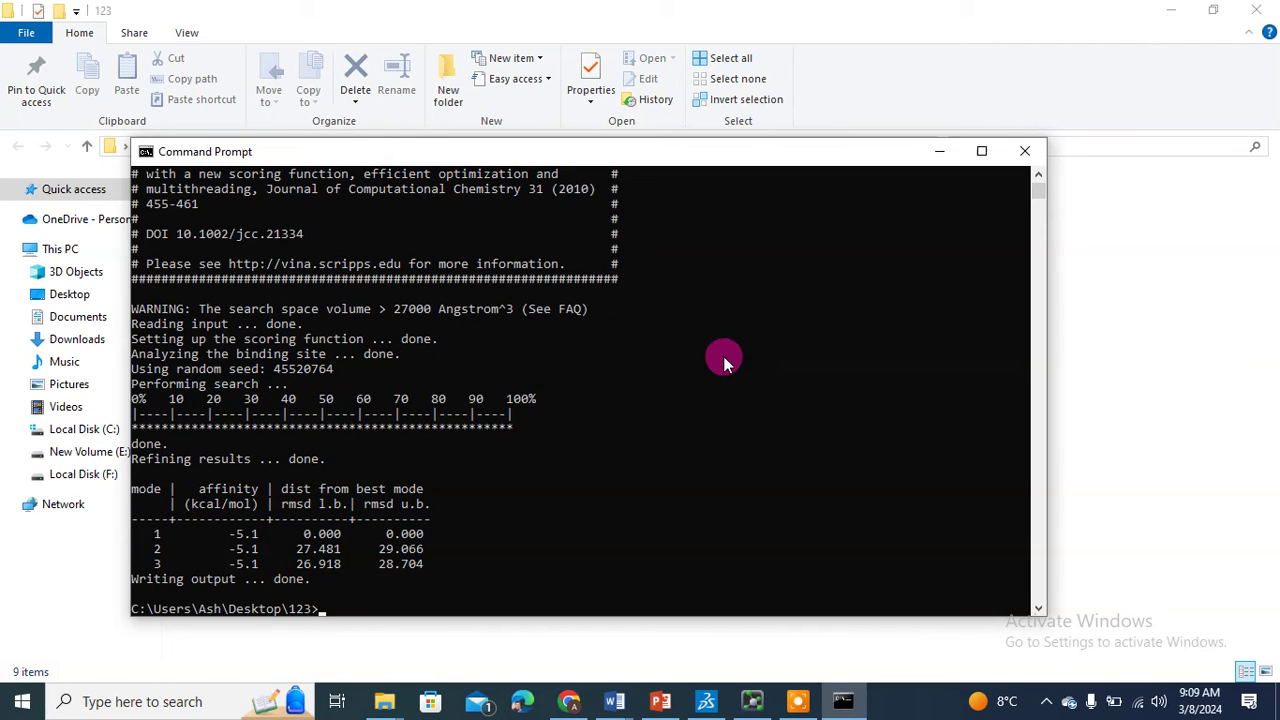
Close Command Prompt and select the new report file in folder 123.
click(1030, 151)
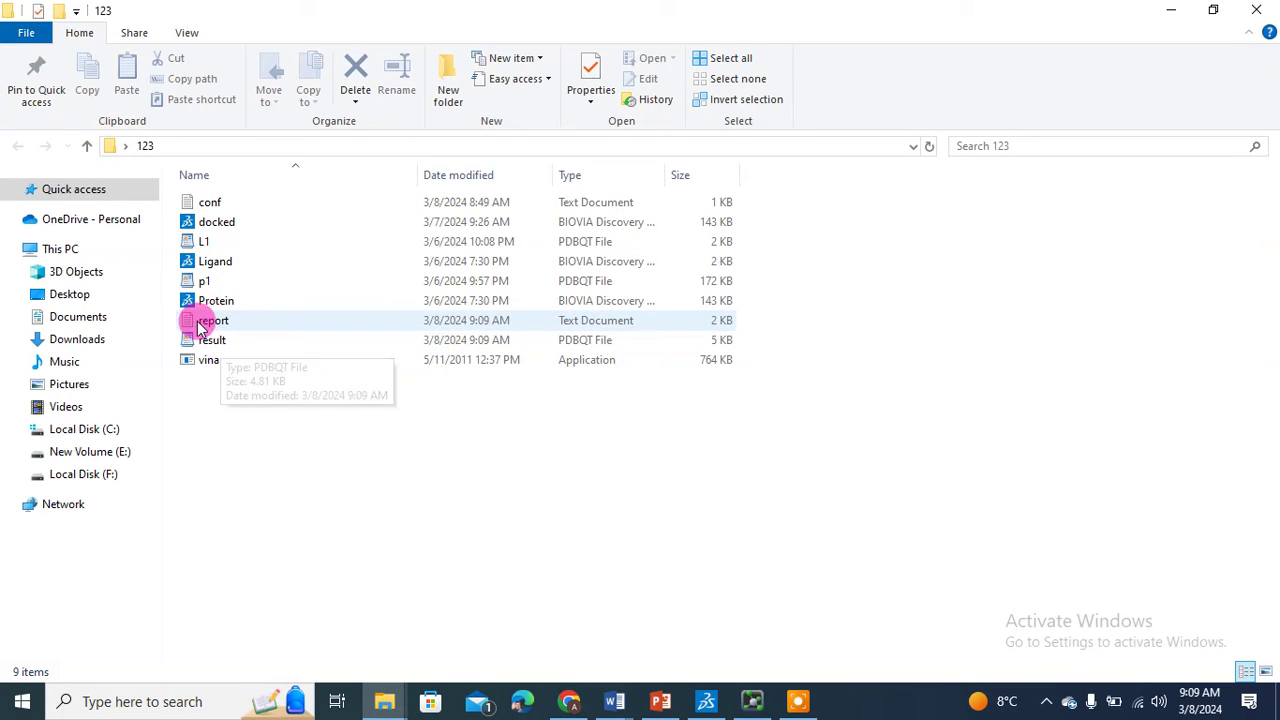
click(205, 326)
Open report.txt full-screen in Notepad, review the docking results table, then close it.
double_click(205, 324)
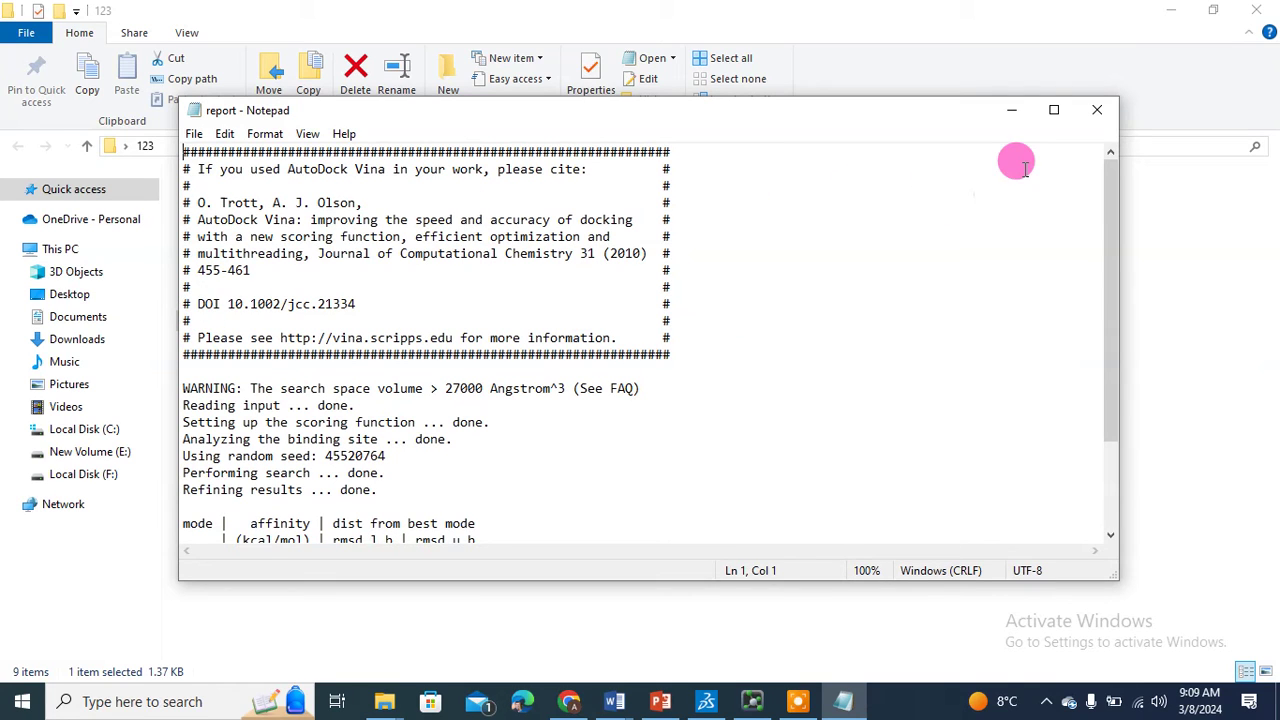
click(1053, 110)
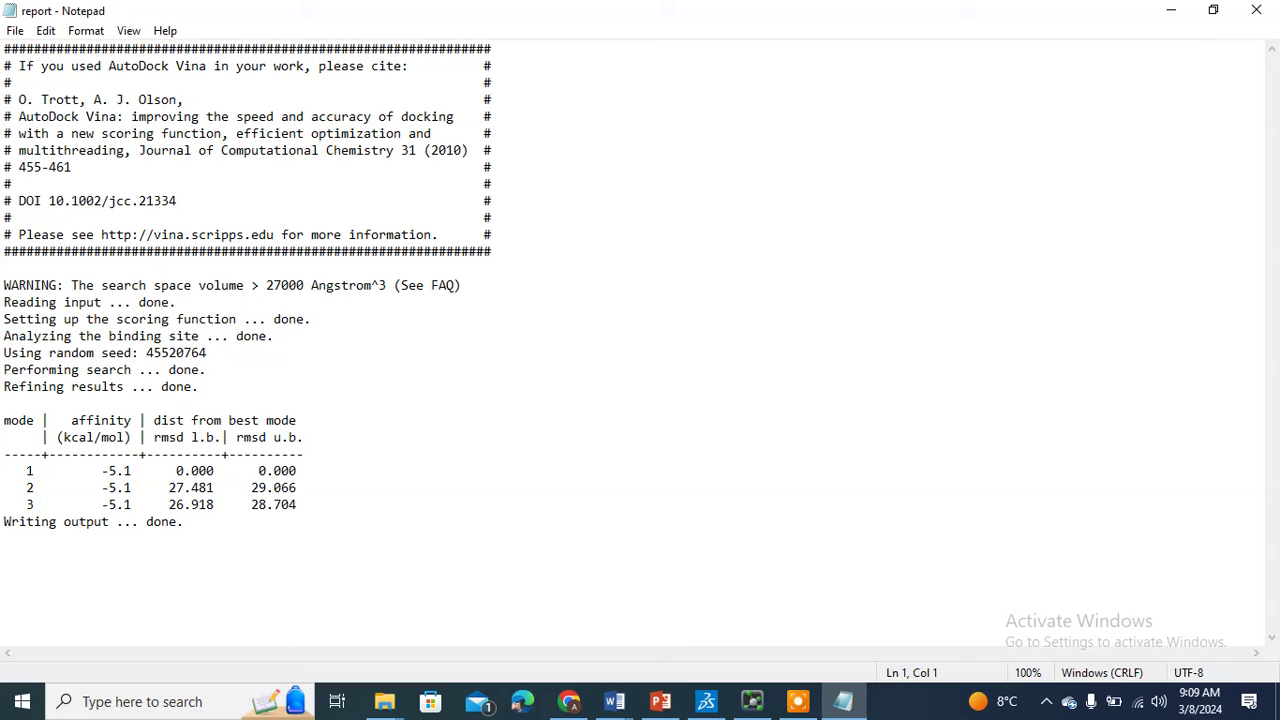
drag(4, 420, 297, 510)
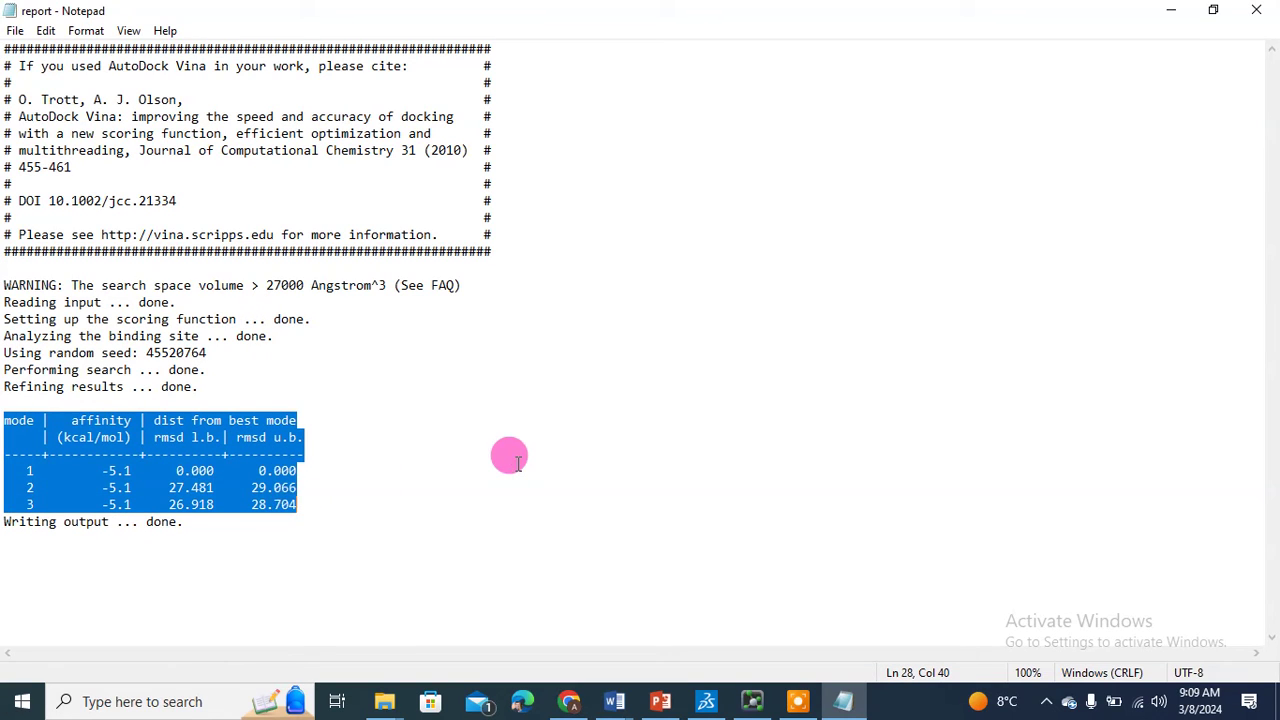
click(512, 466)
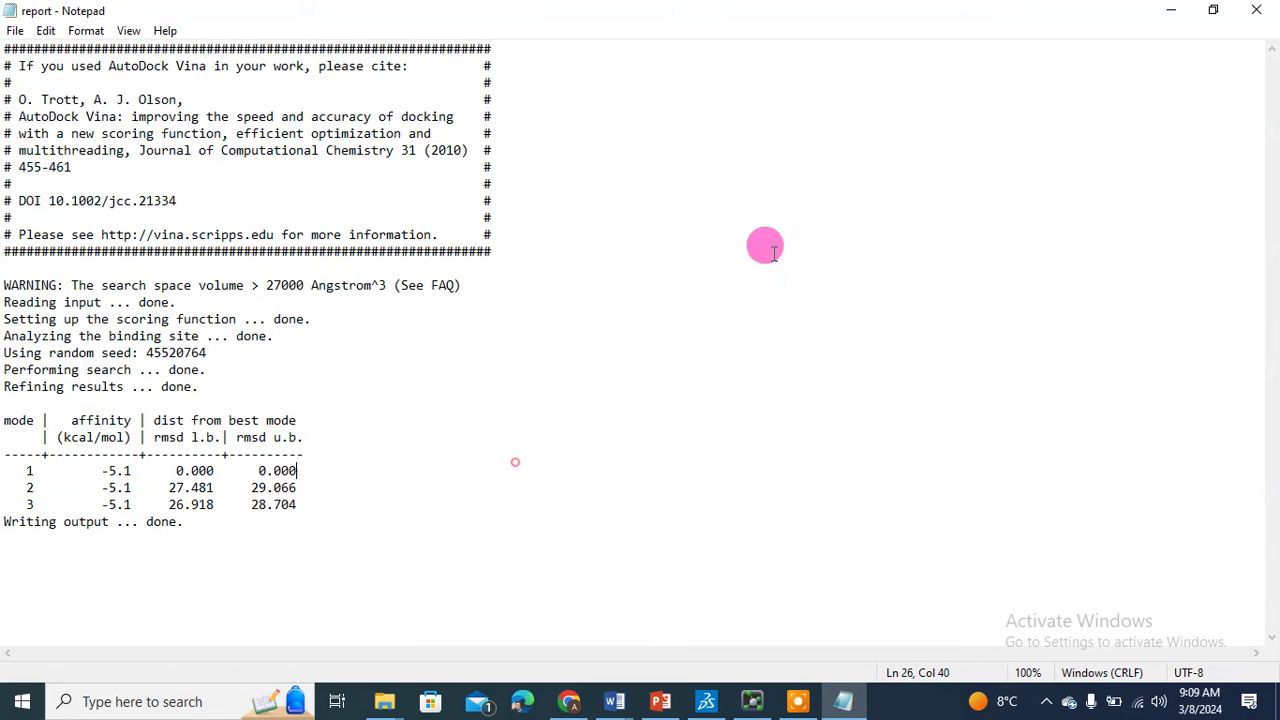
click(1256, 10)
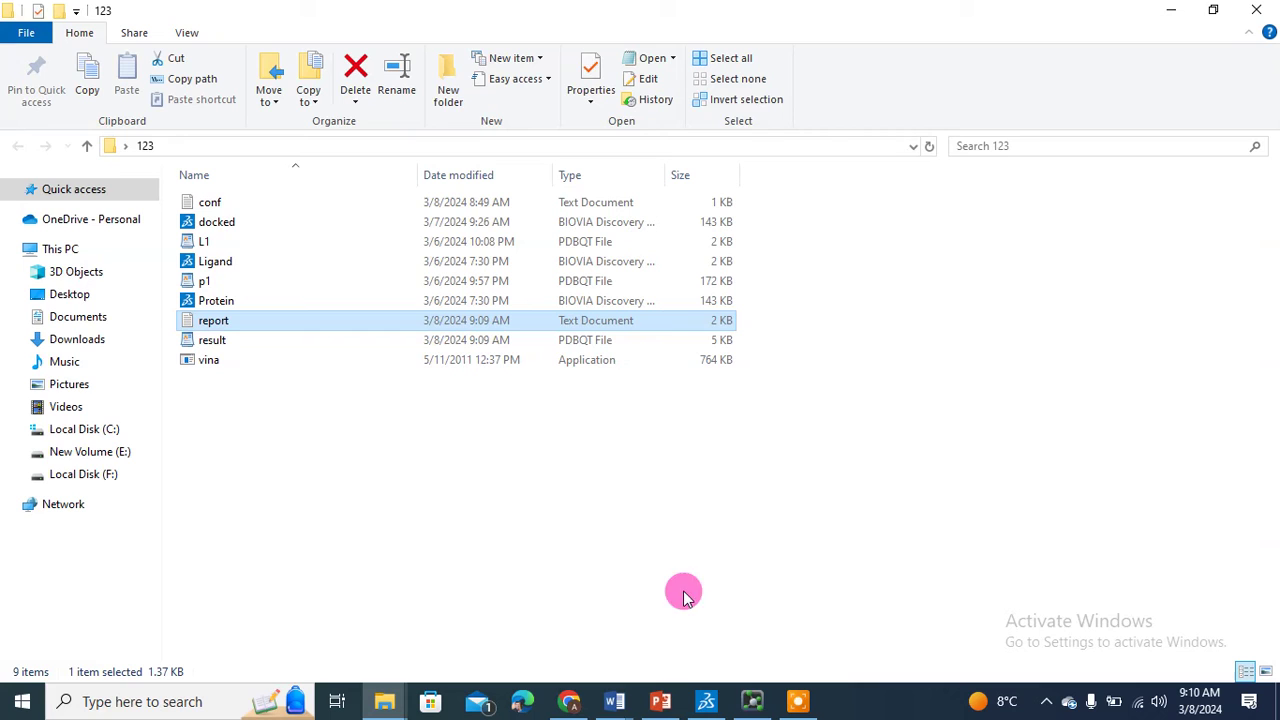
Switch to the PyMOL window from the taskbar.
click(753, 703)
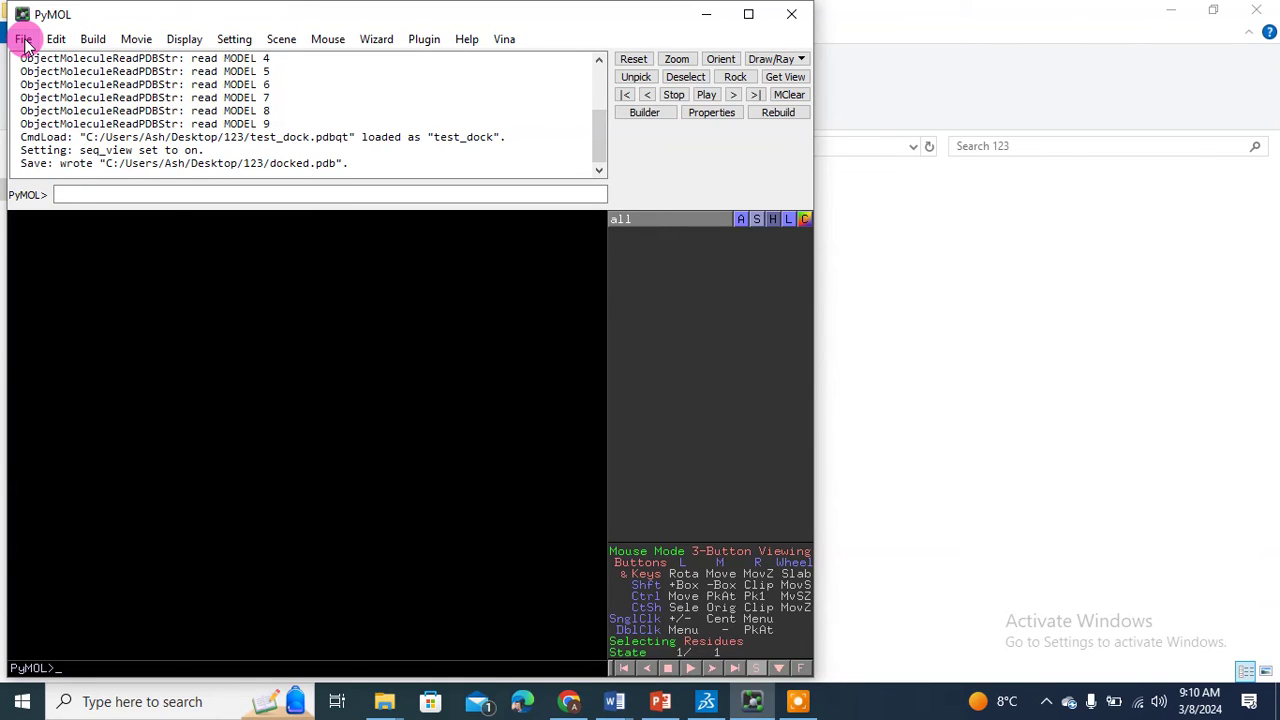
Open the Protein file from folder 123 and rotate its magenta cartoon.
click(24, 42)
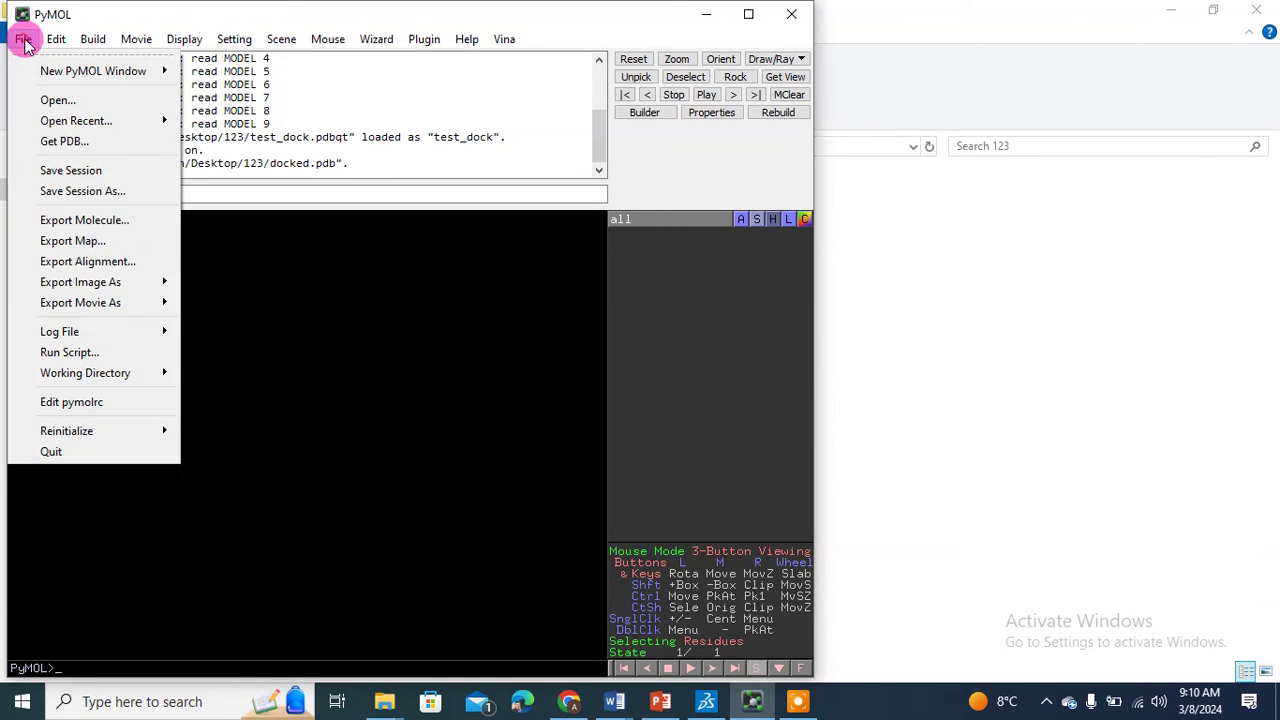
click(51, 101)
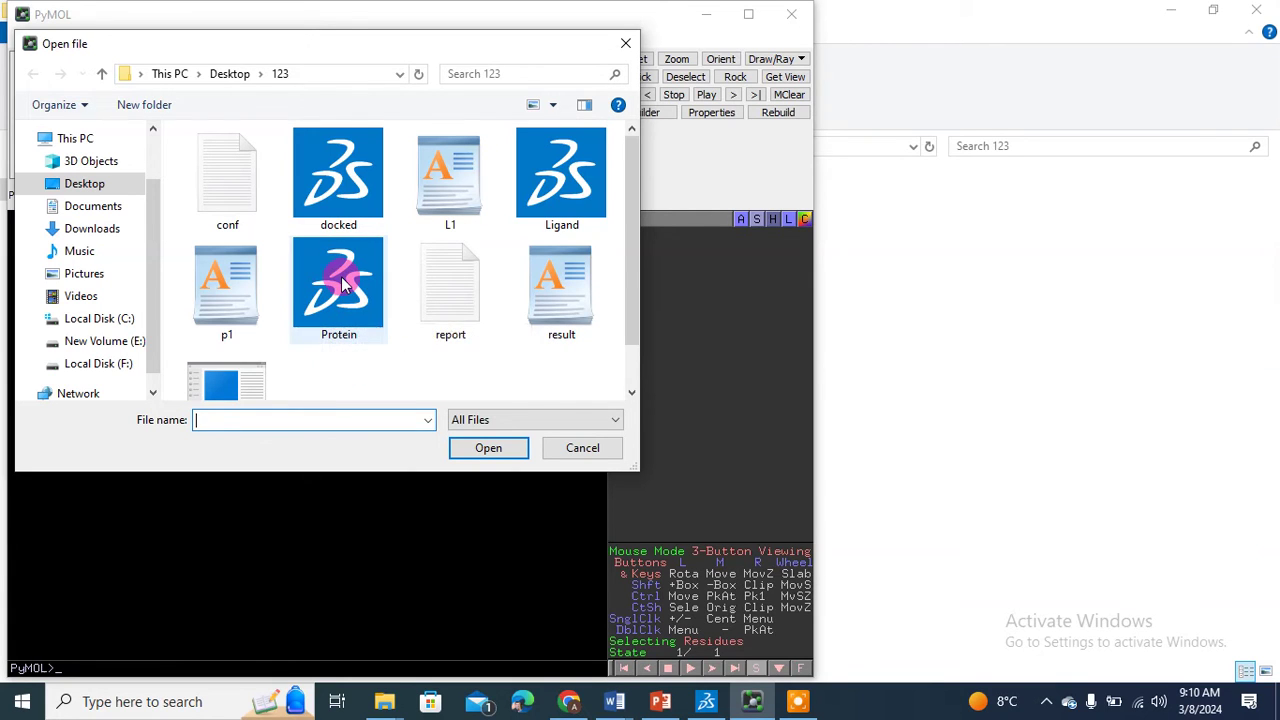
double_click(341, 279)
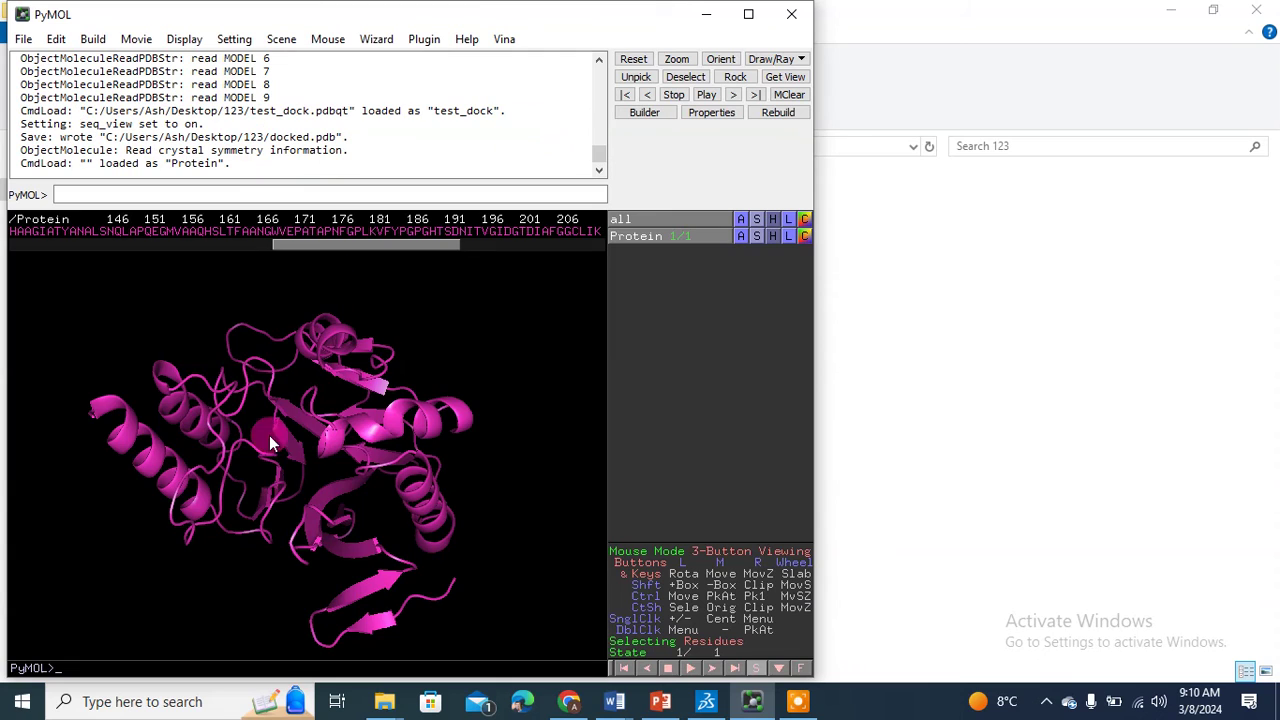
mouse_move(310, 471)
mouse_down()
mouse_move(325, 428)
mouse_move(313, 470)
mouse_up()
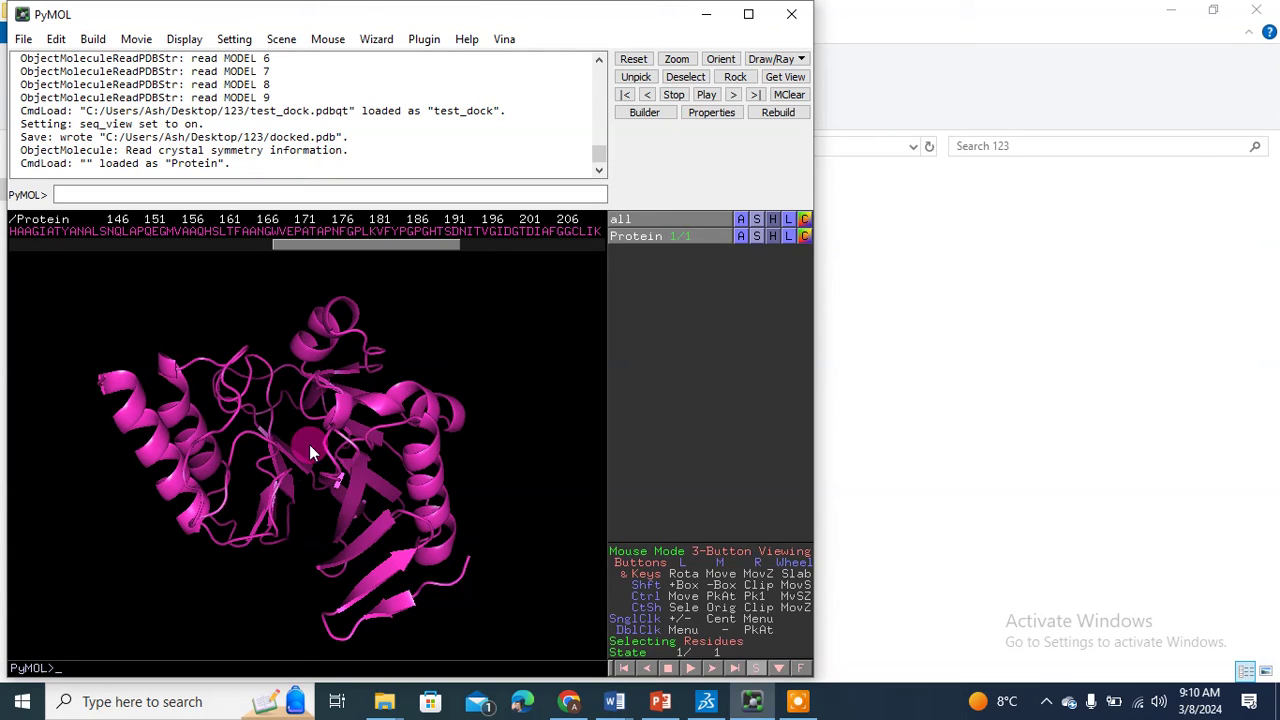
Load result.pdbqt from folder 123 and maximize the PyMOL window.
click(23, 39)
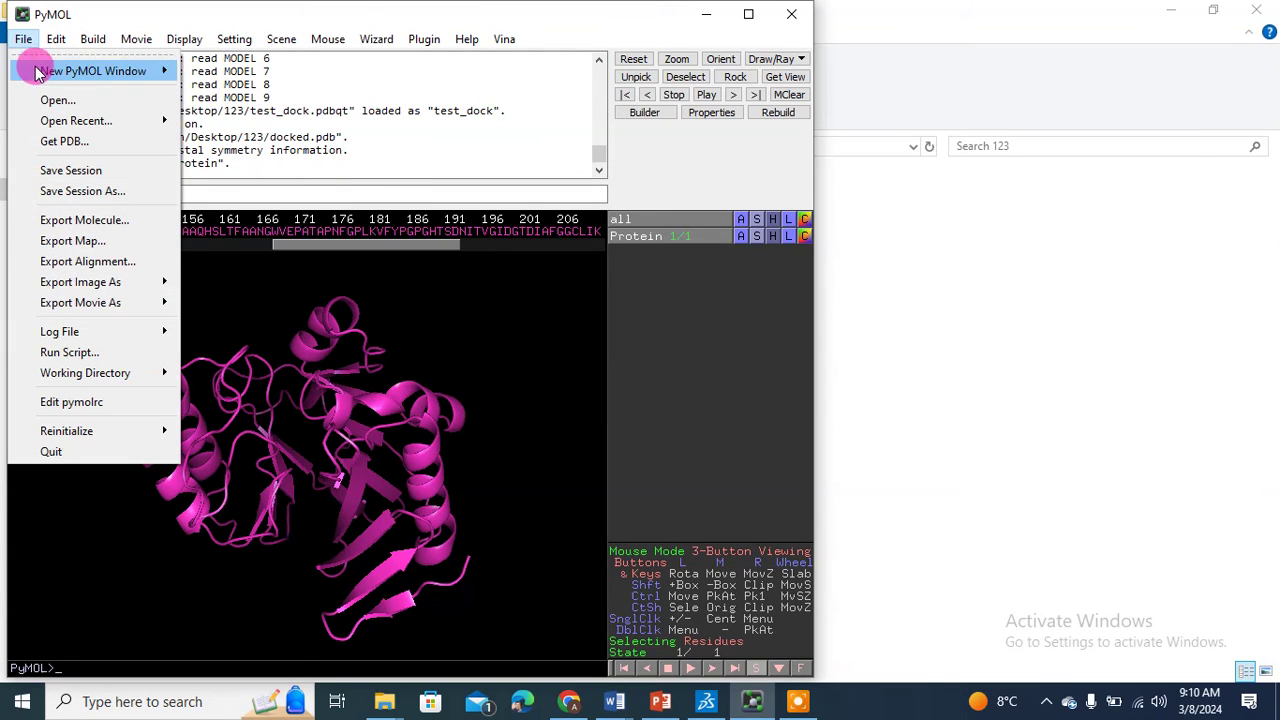
click(42, 99)
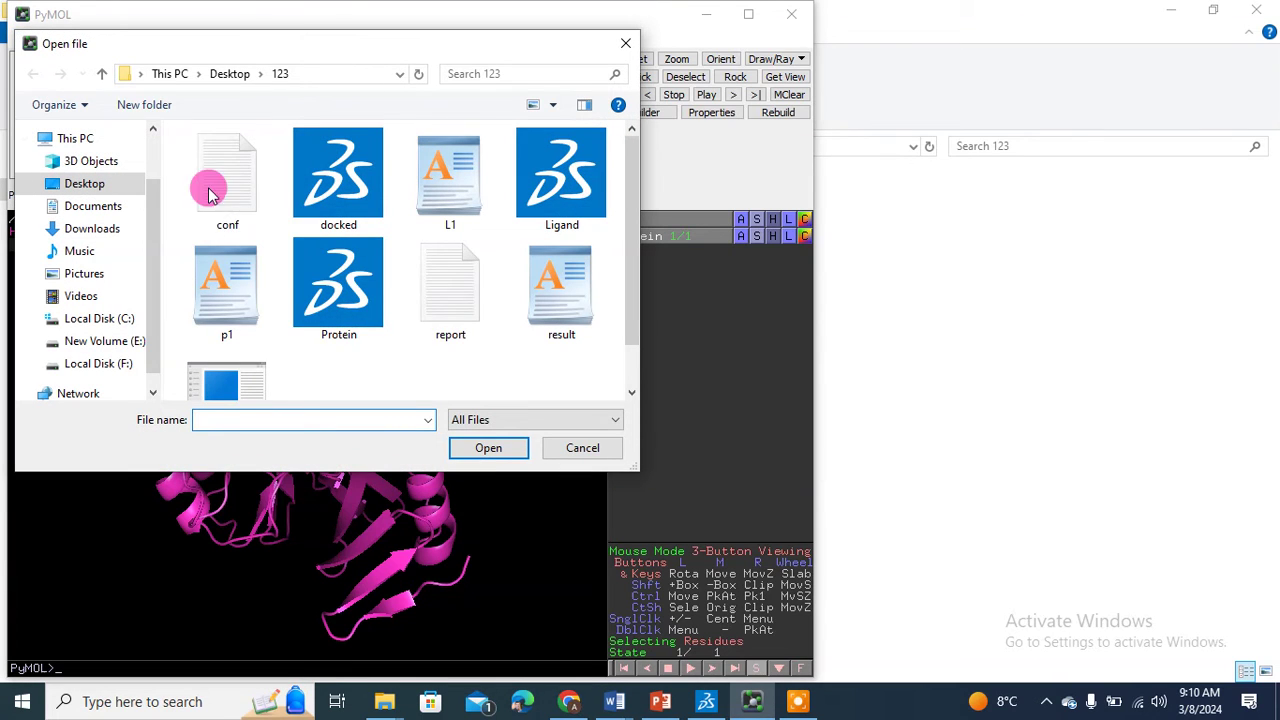
drag(629, 294, 630, 340)
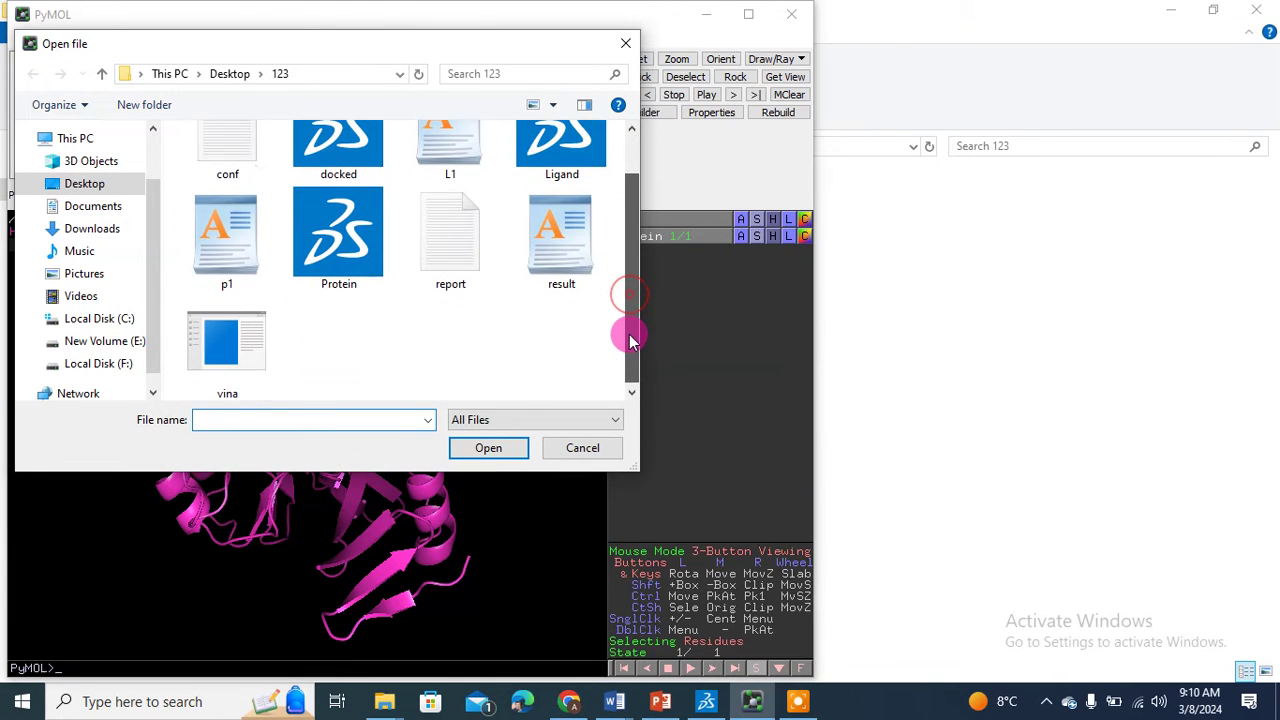
double_click(563, 268)
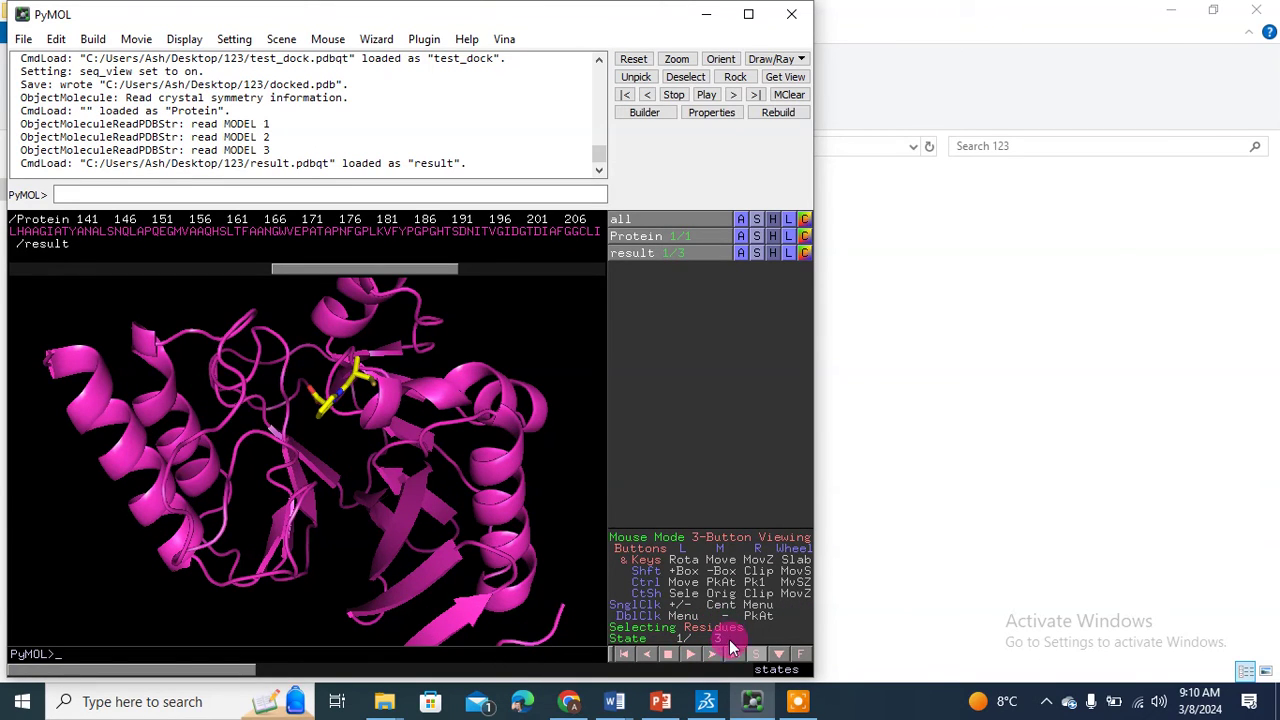
click(748, 14)
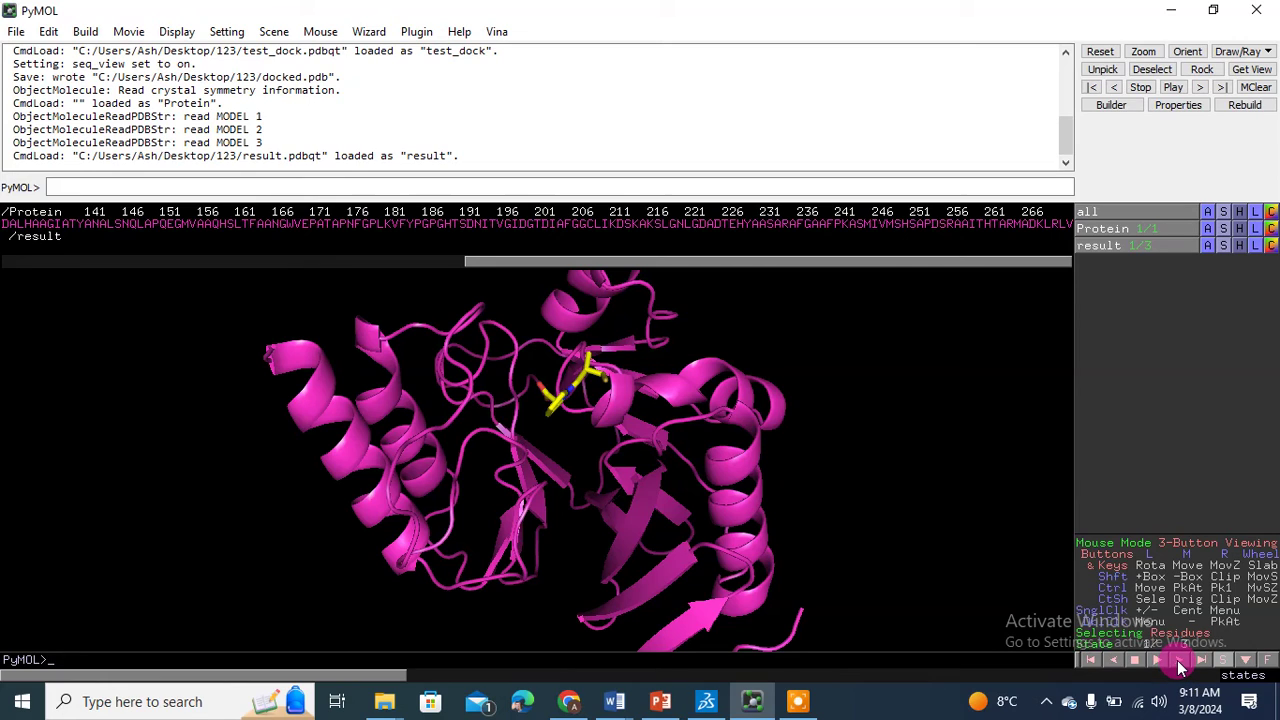
Step through docking poses 1 to 3, return to pose 1, and rotate the complex.
click(1179, 664)
click(1179, 664)
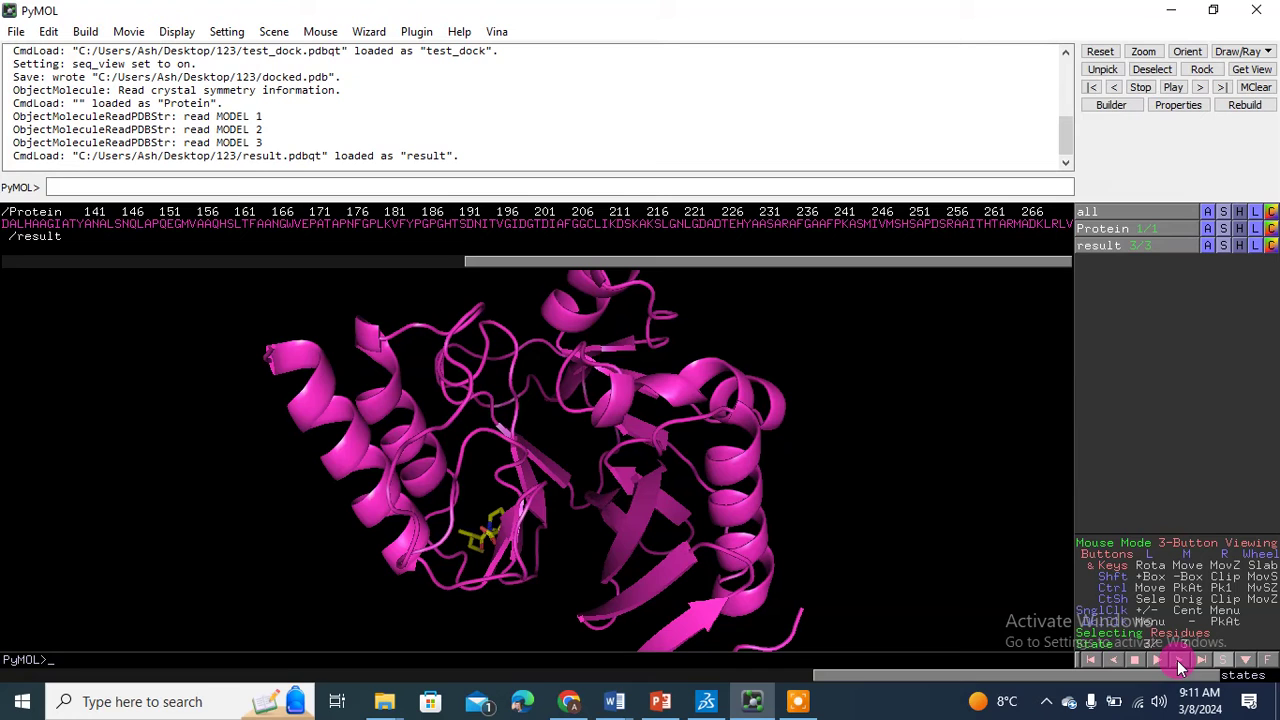
click(1116, 663)
click(1117, 664)
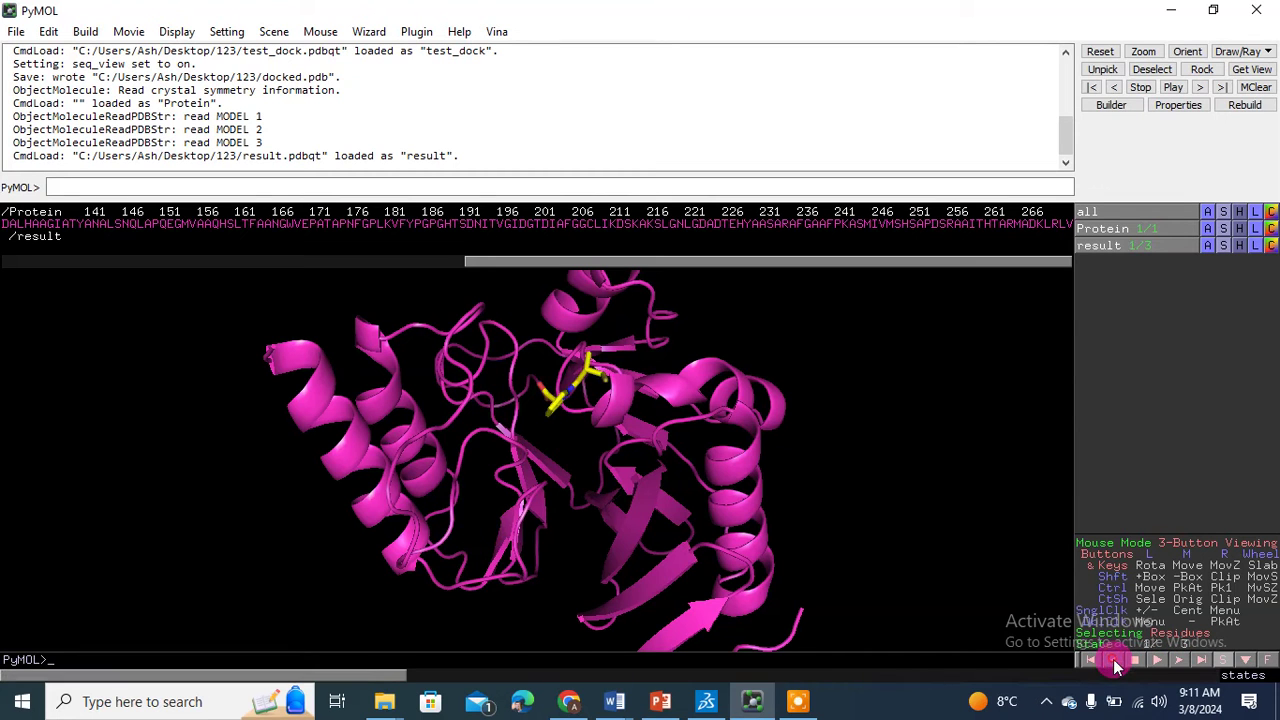
drag(640, 470, 611, 354)
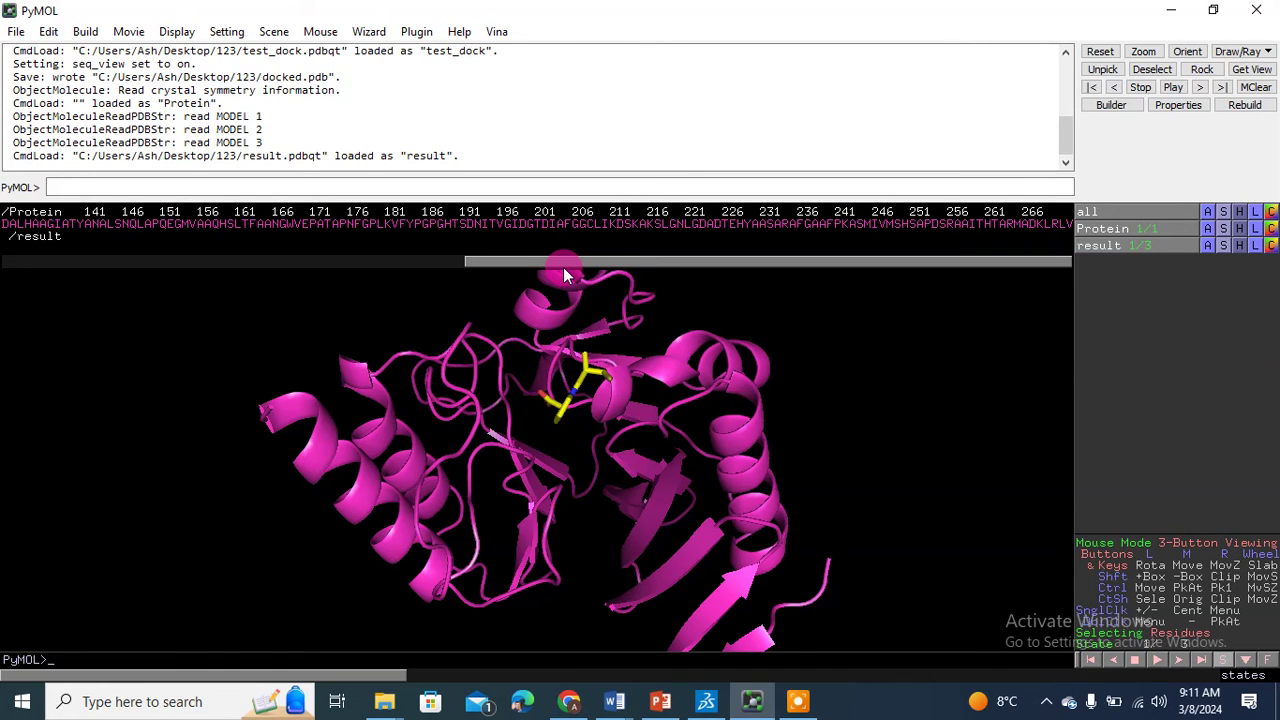
drag(581, 262, 14, 258)
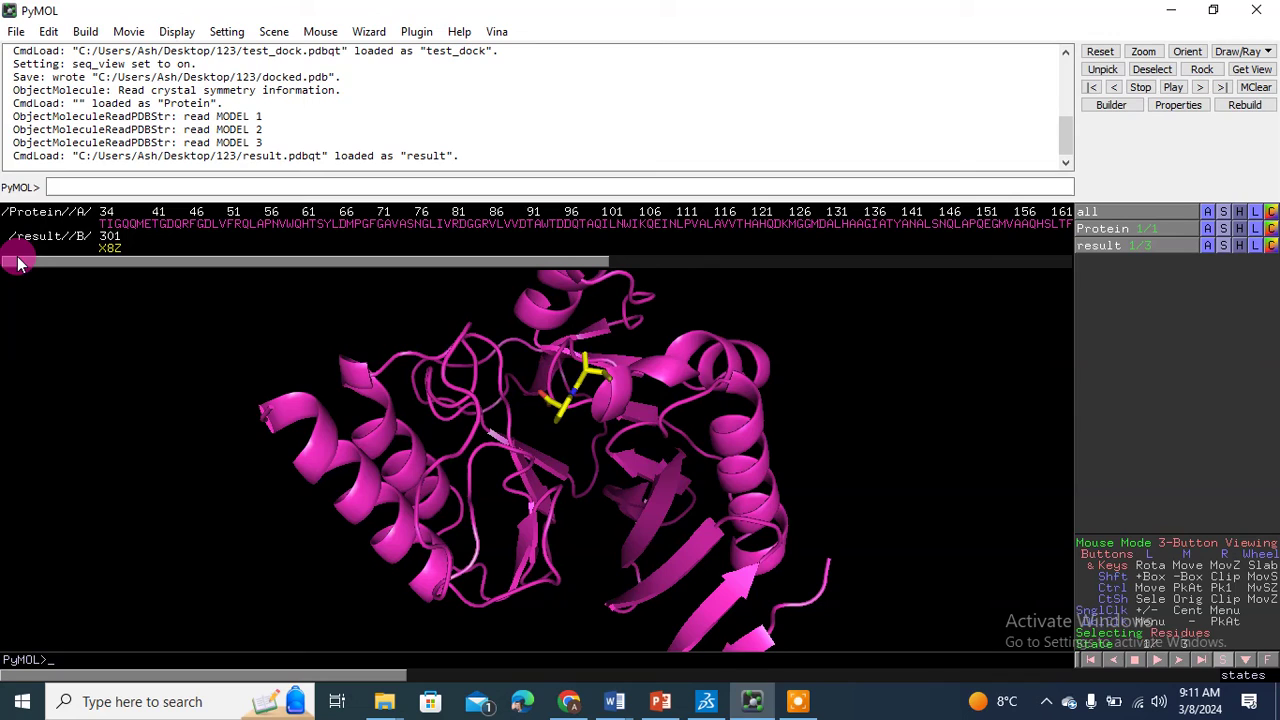
Hide and then re-show PyMOL's sequence viewer.
click(165, 33)
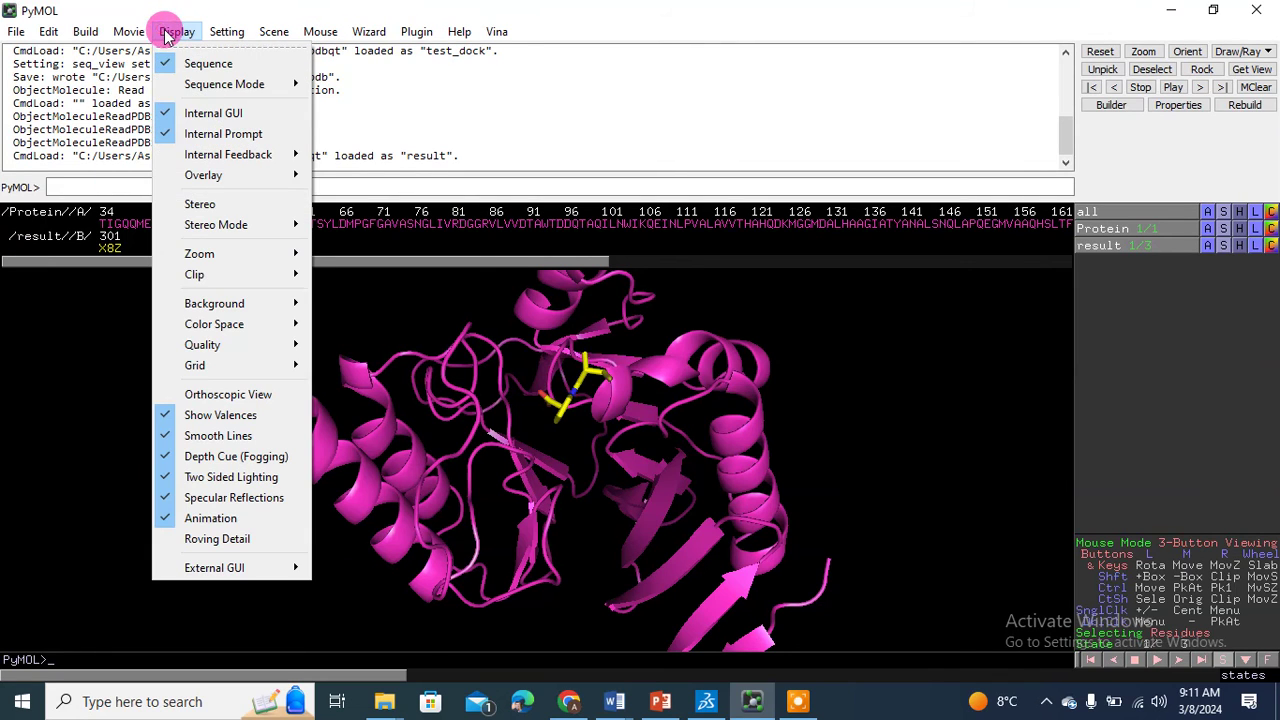
click(170, 62)
click(175, 33)
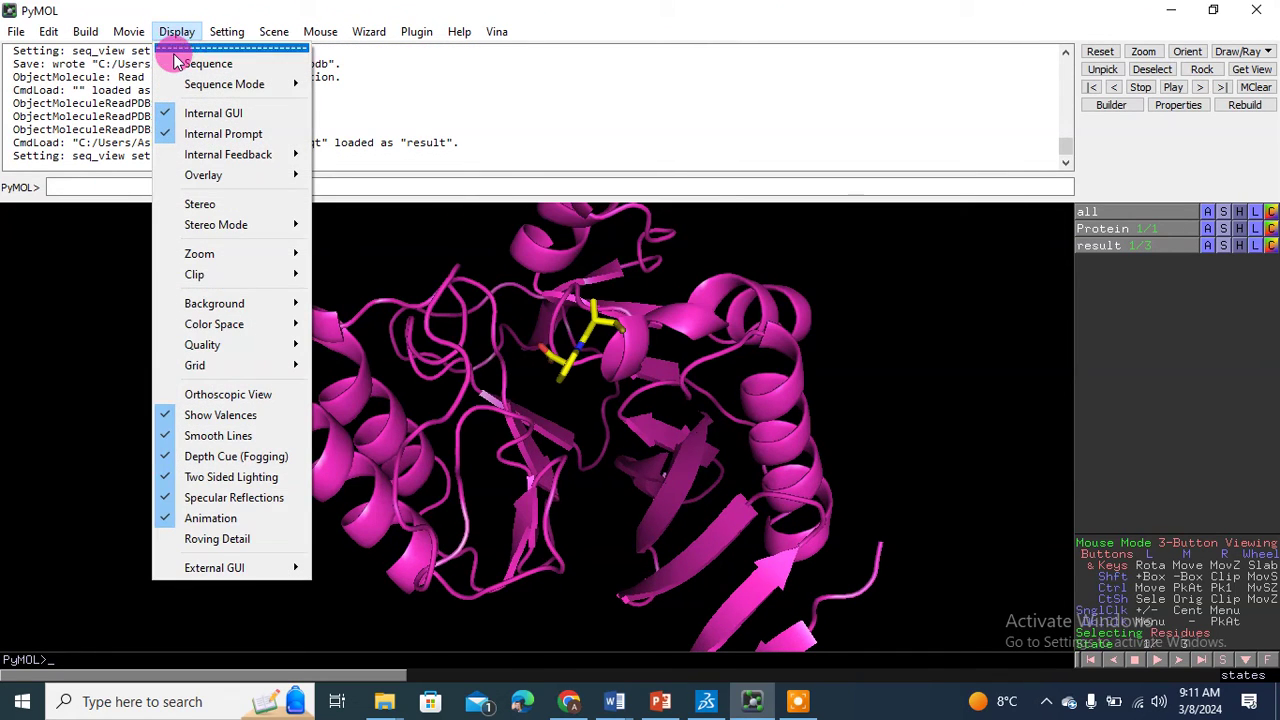
click(172, 63)
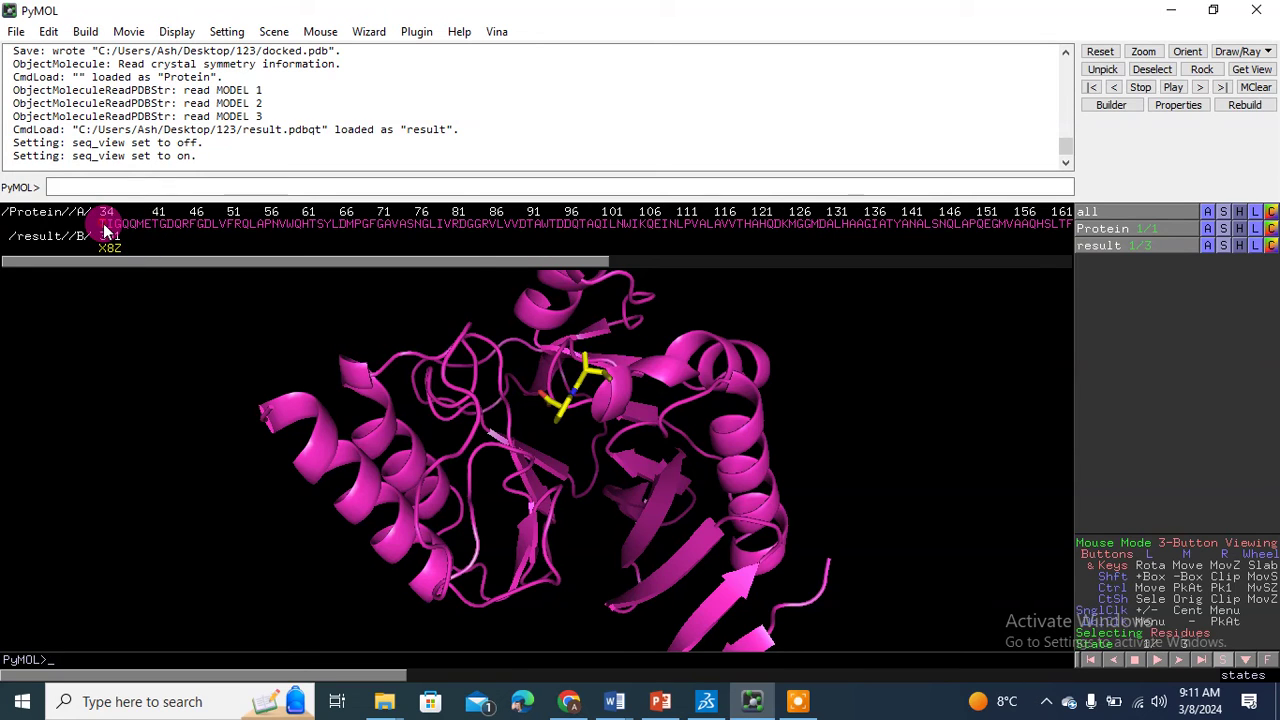
Select residues 34 through the sequence end, then the docked ligand X8Z in /result//B/.
drag(105, 228, 900, 224)
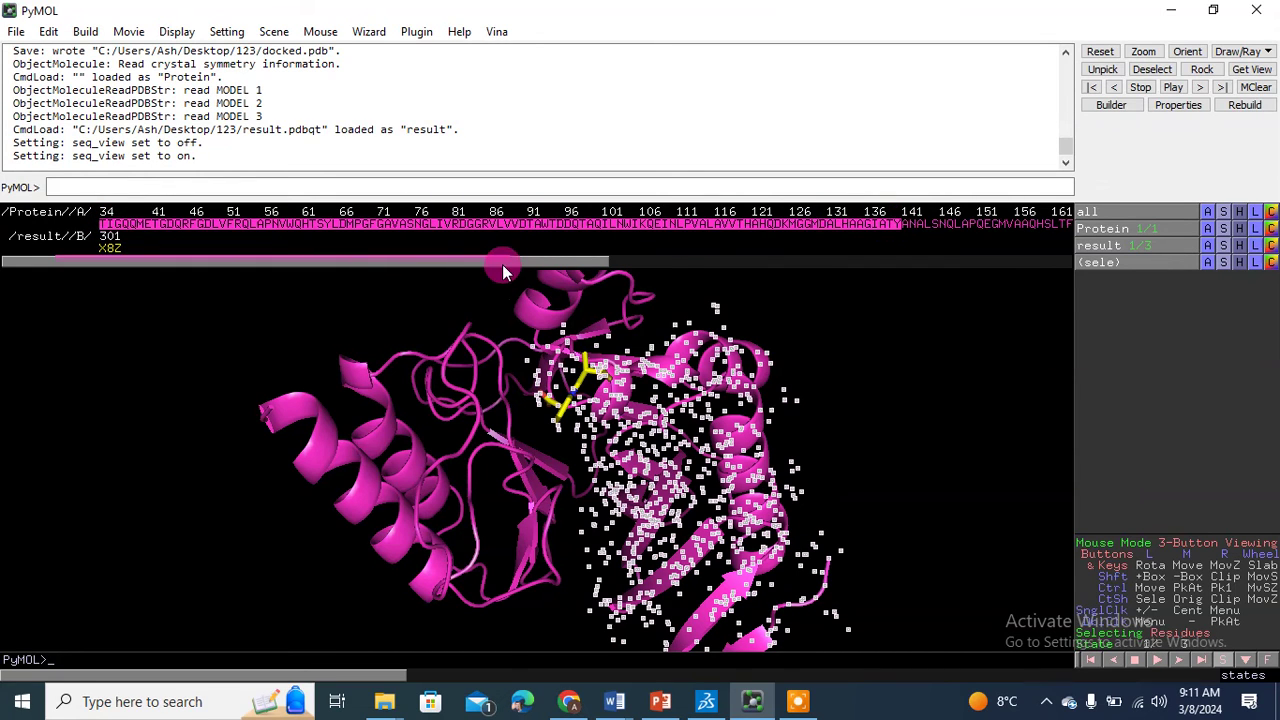
drag(503, 270, 733, 268)
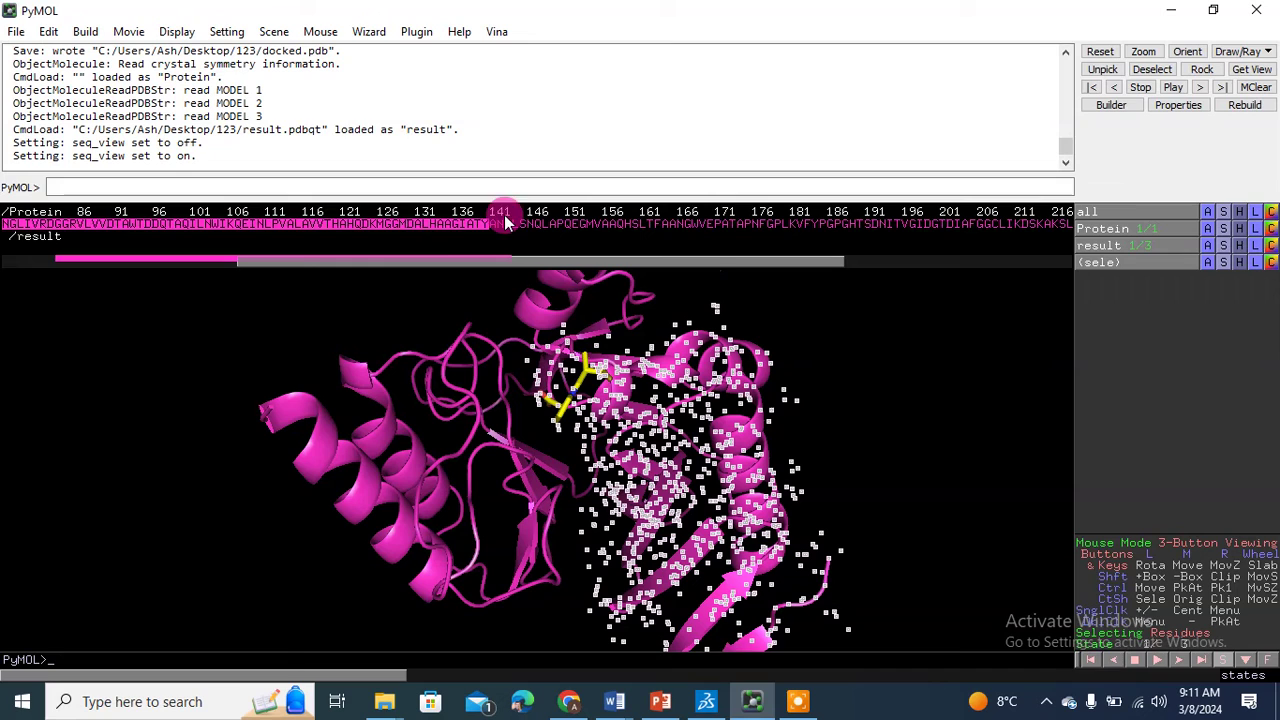
drag(506, 229, 1003, 228)
drag(697, 271, 990, 260)
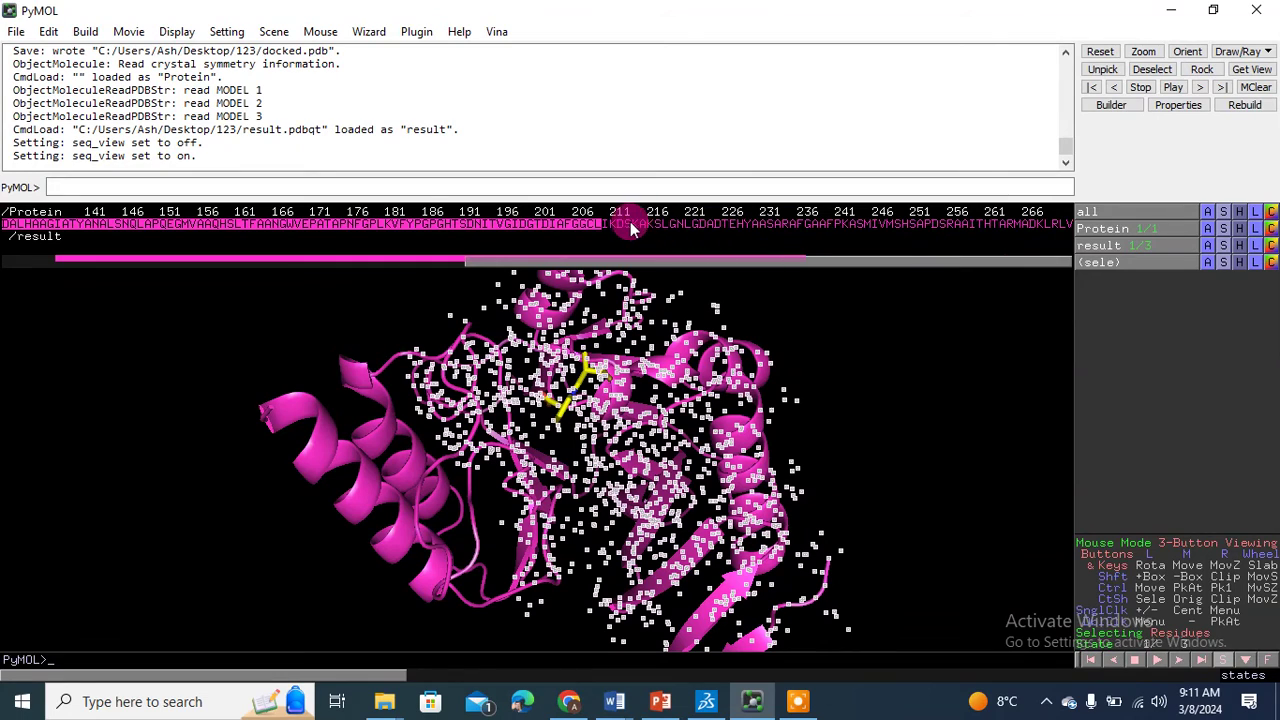
drag(607, 224, 1051, 227)
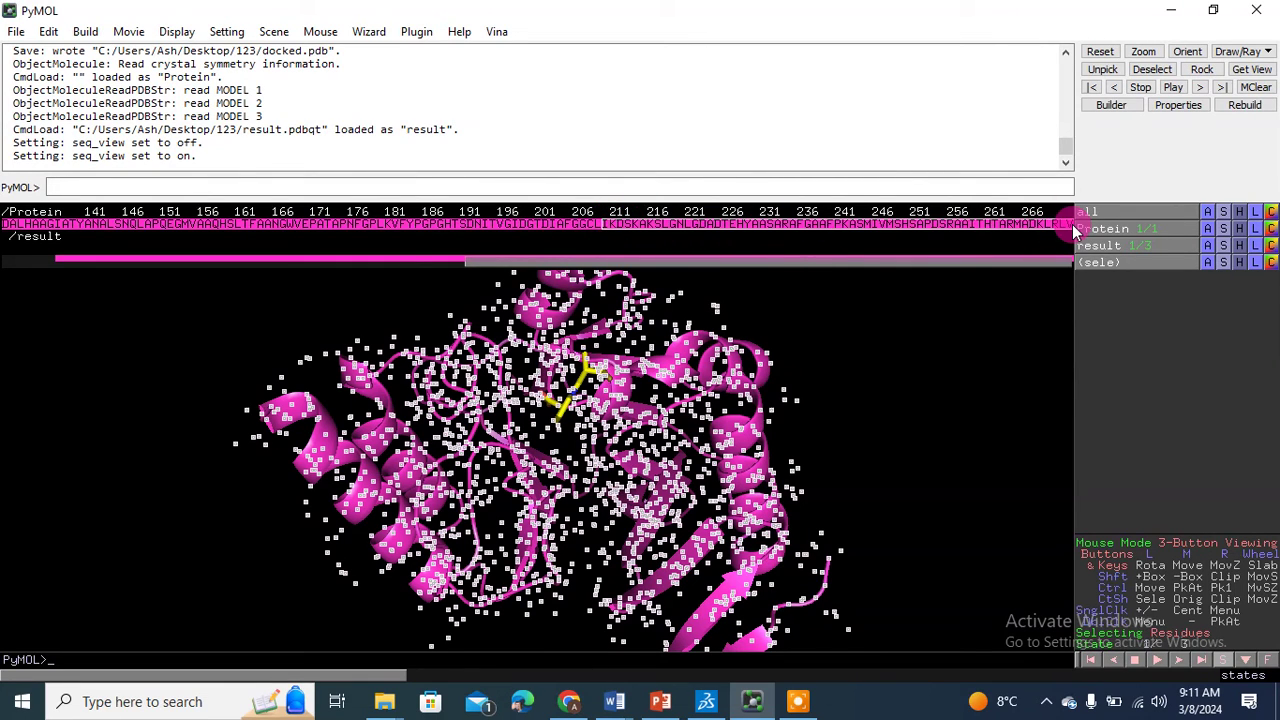
drag(768, 264, 129, 280)
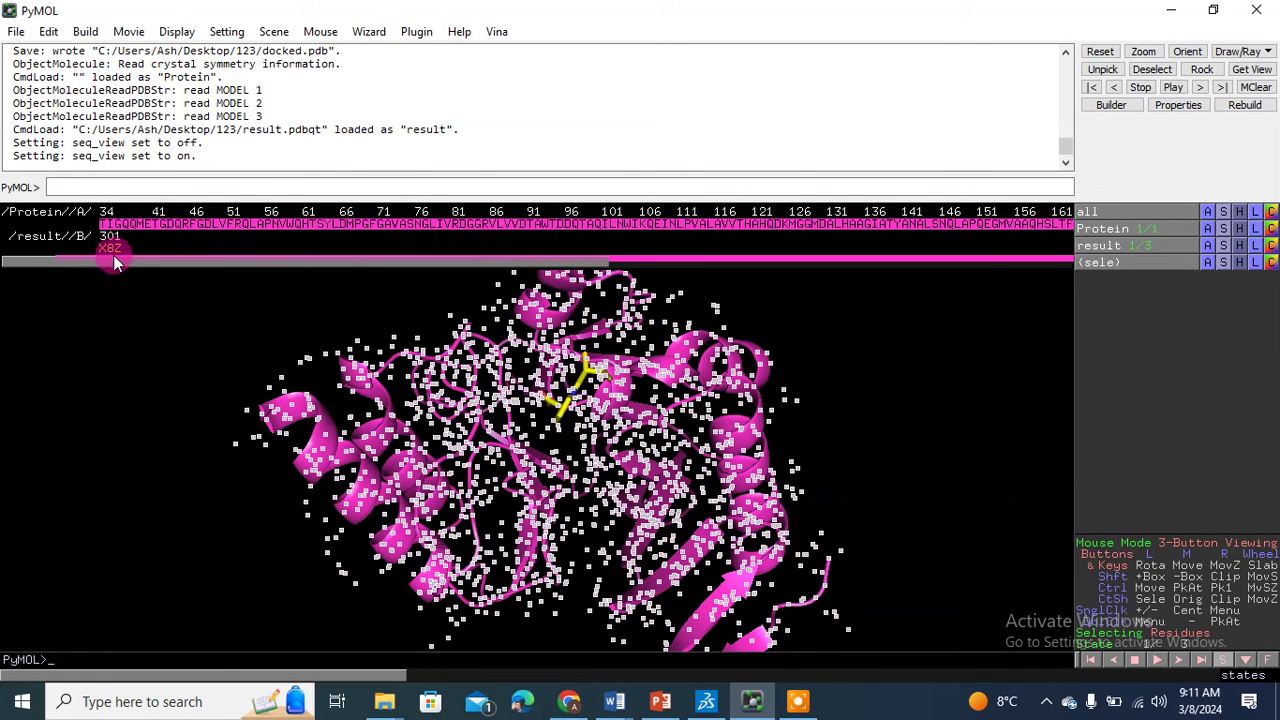
click(109, 248)
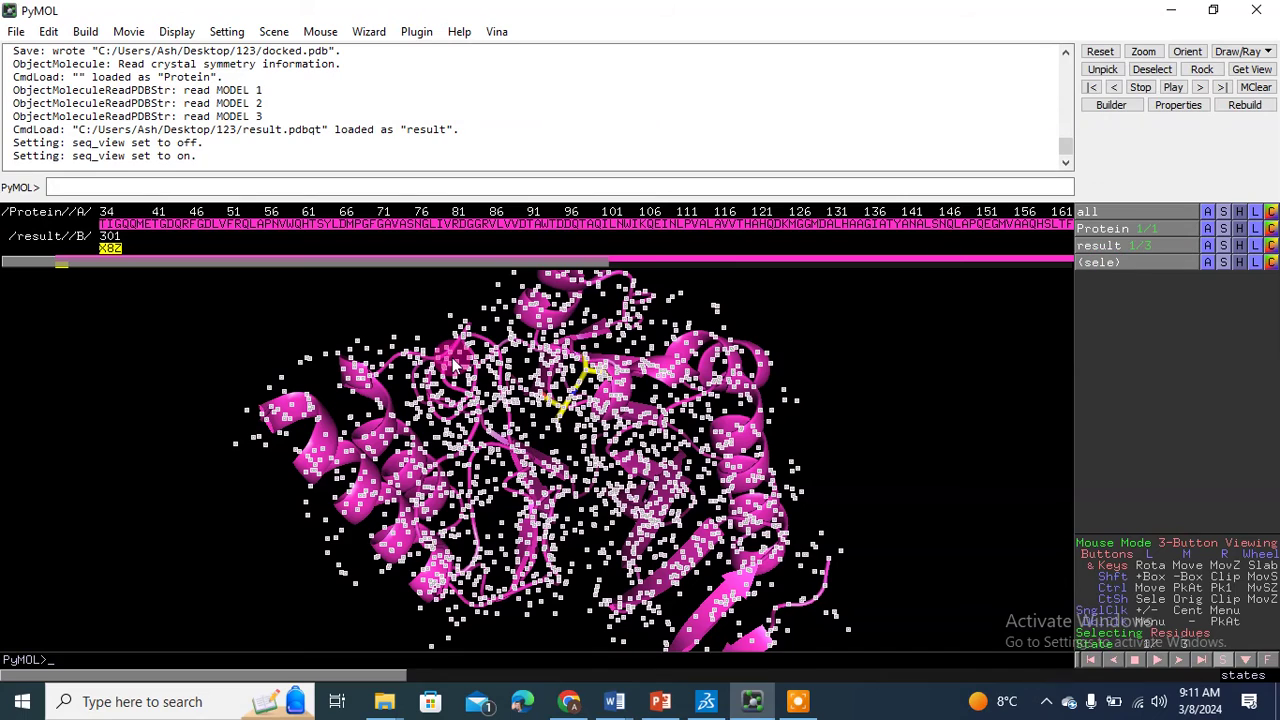
Start a molecule export with sele chosen as the selection to export.
click(16, 31)
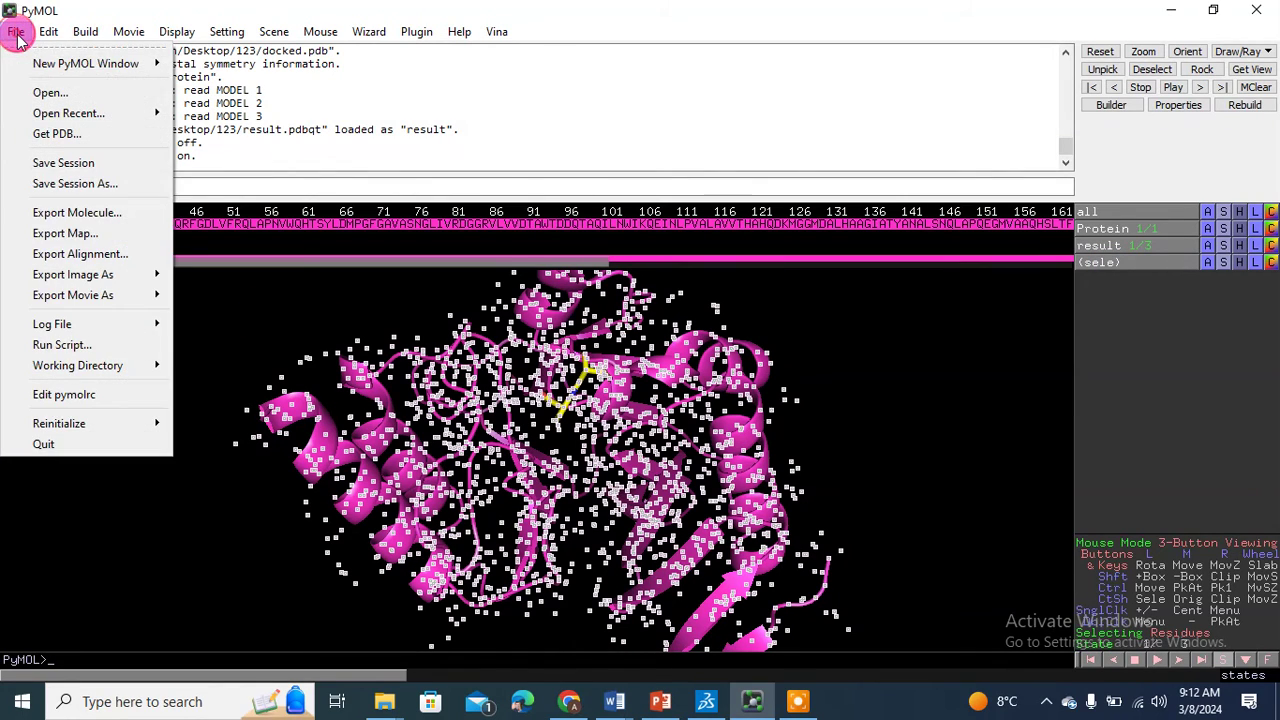
click(60, 213)
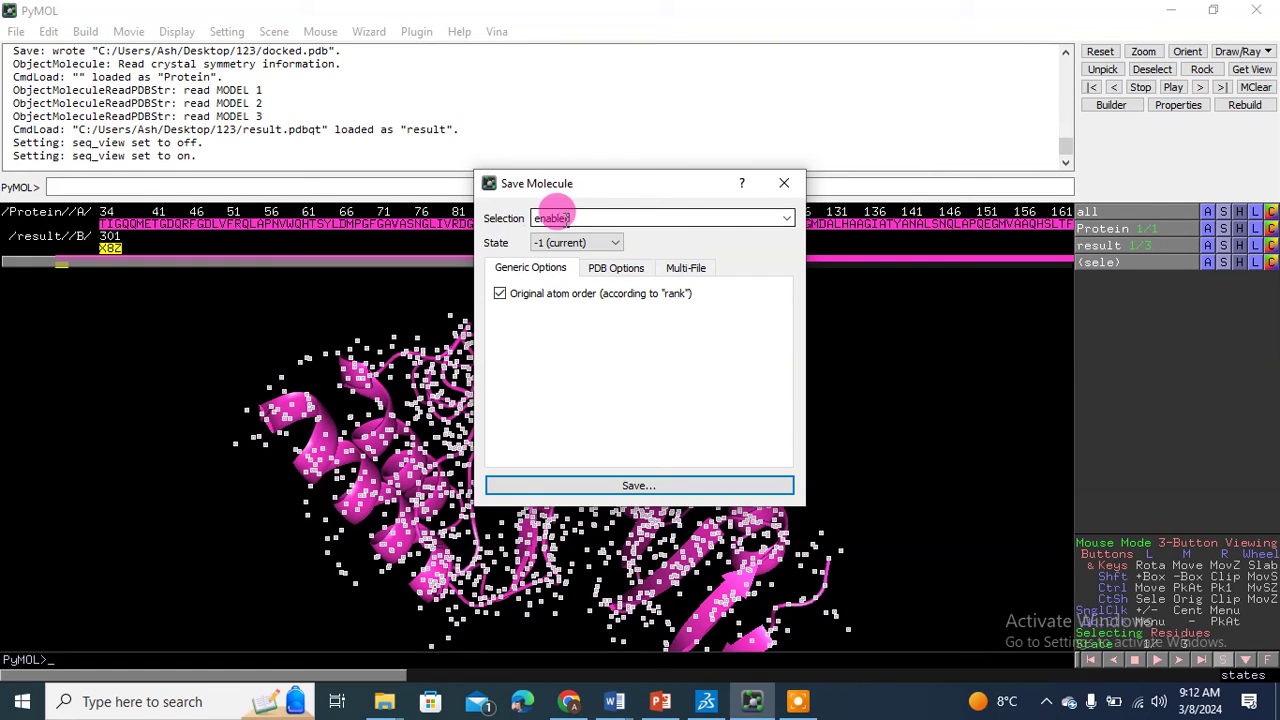
click(785, 220)
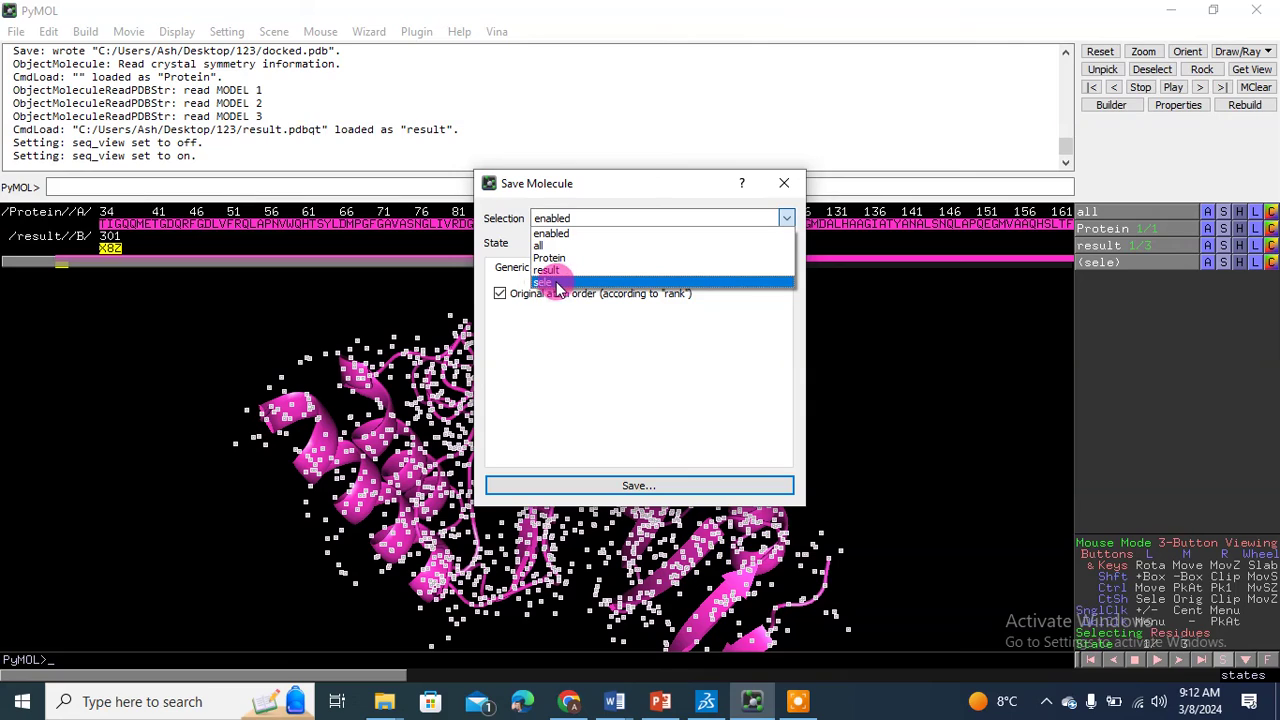
click(551, 283)
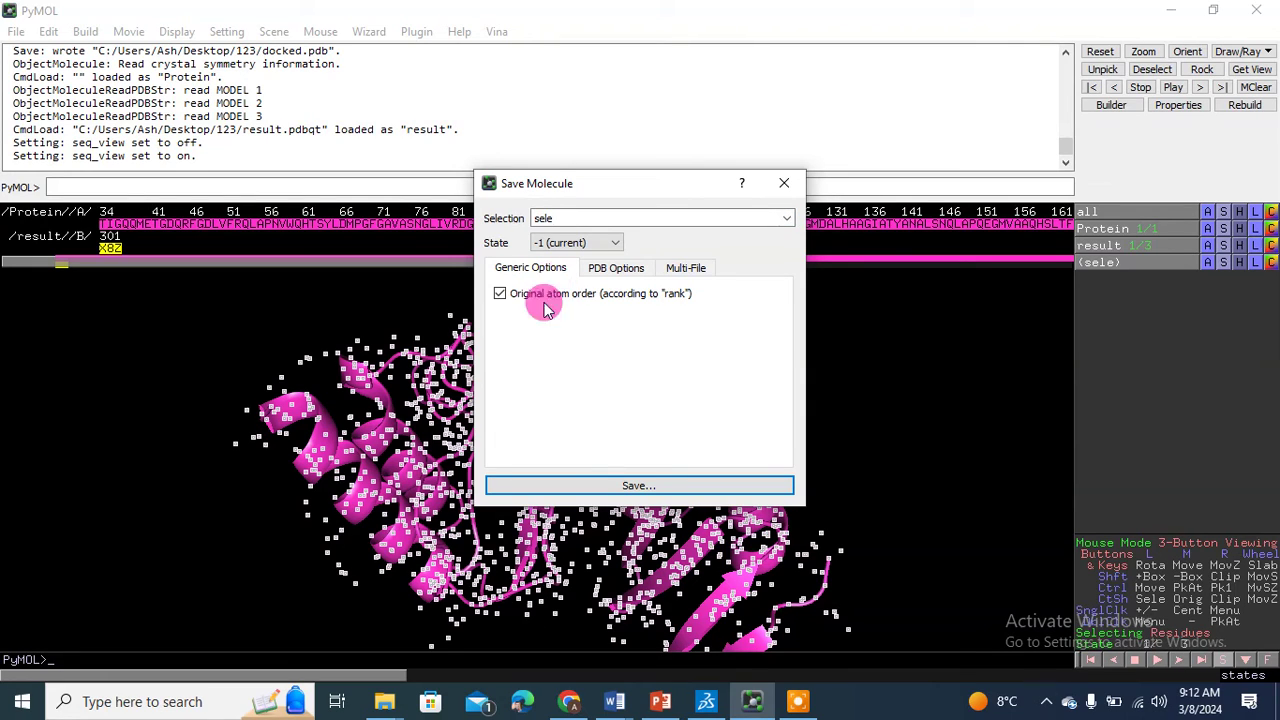
click(592, 485)
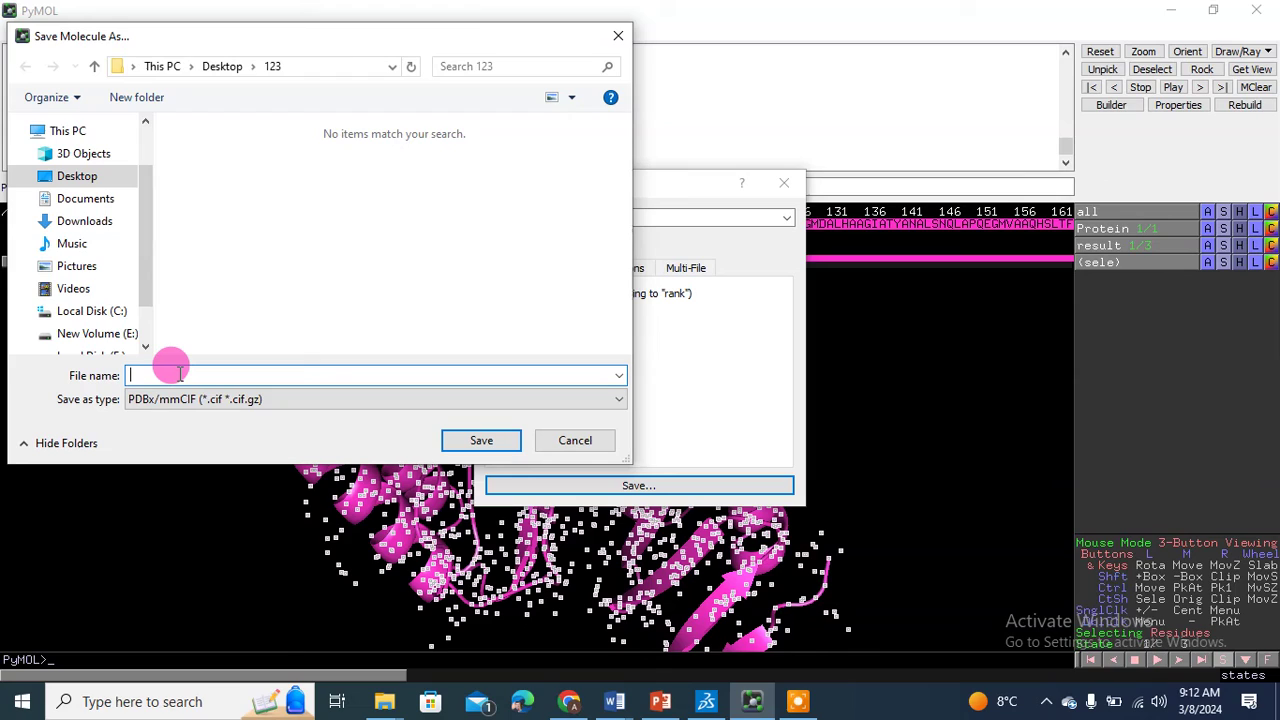
Save the export as pose1 with the PDB file type in folder 123.
text(pose1)
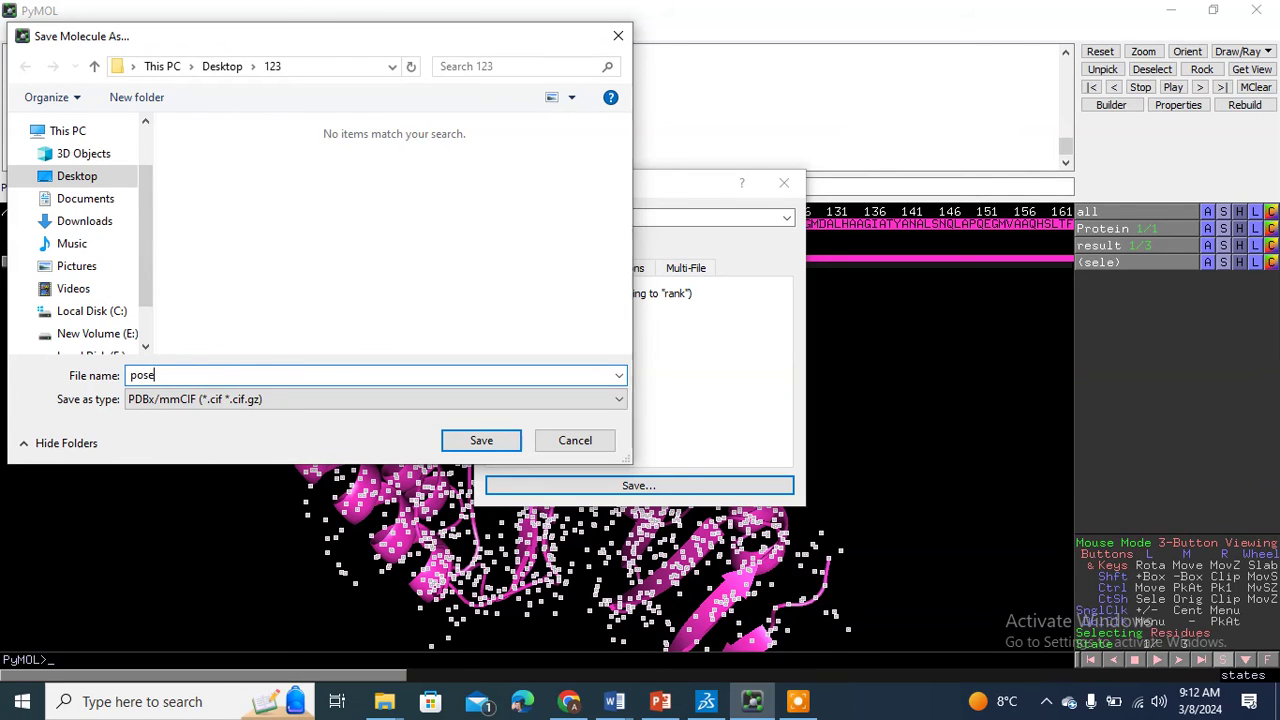
click(152, 404)
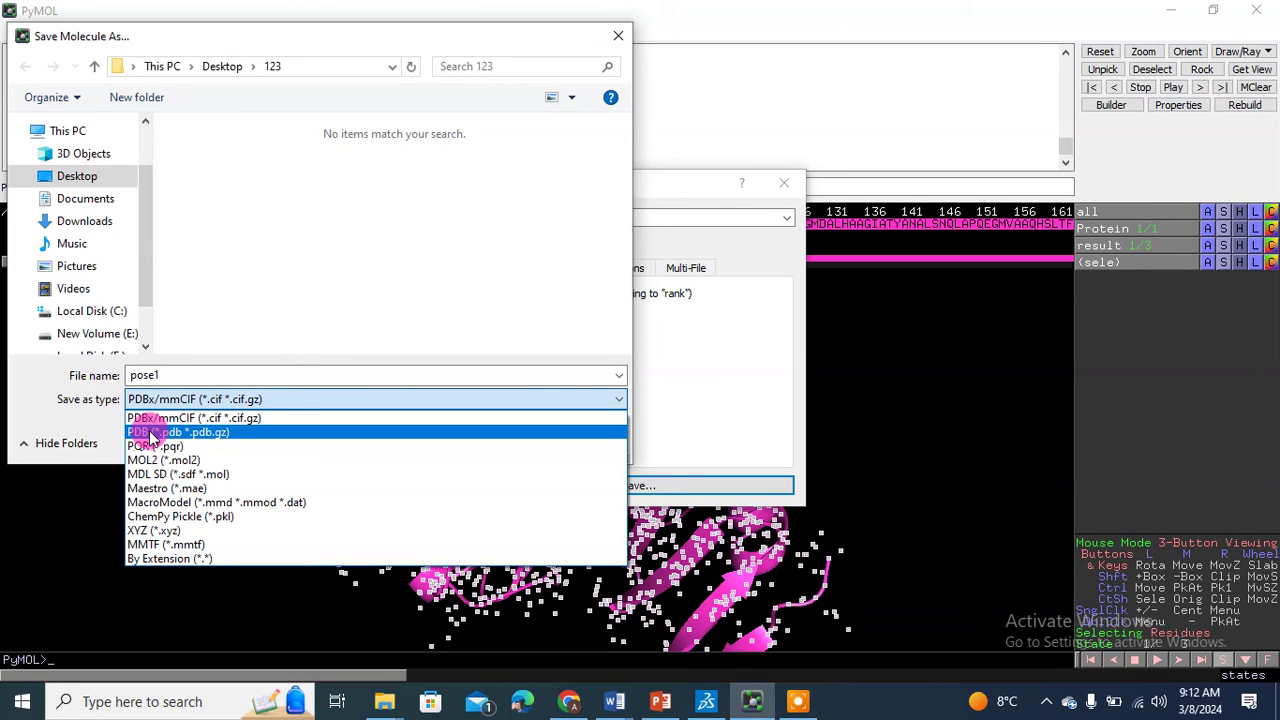
click(152, 434)
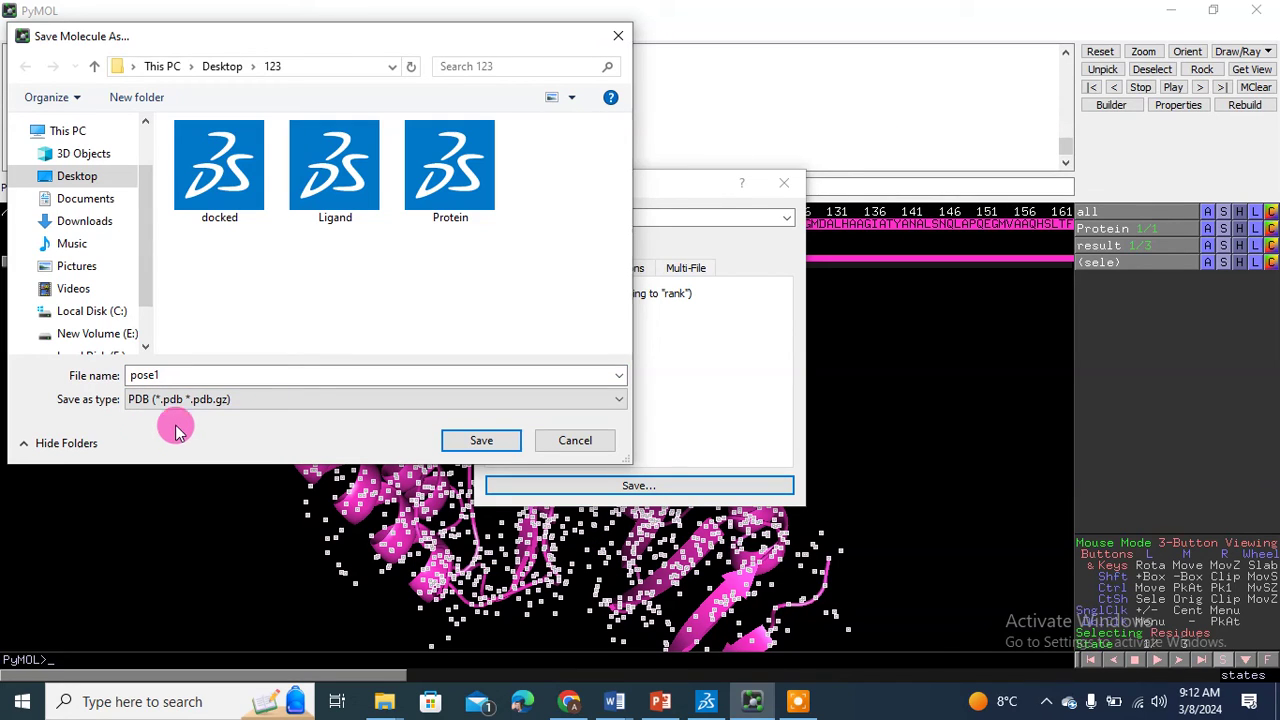
click(455, 443)
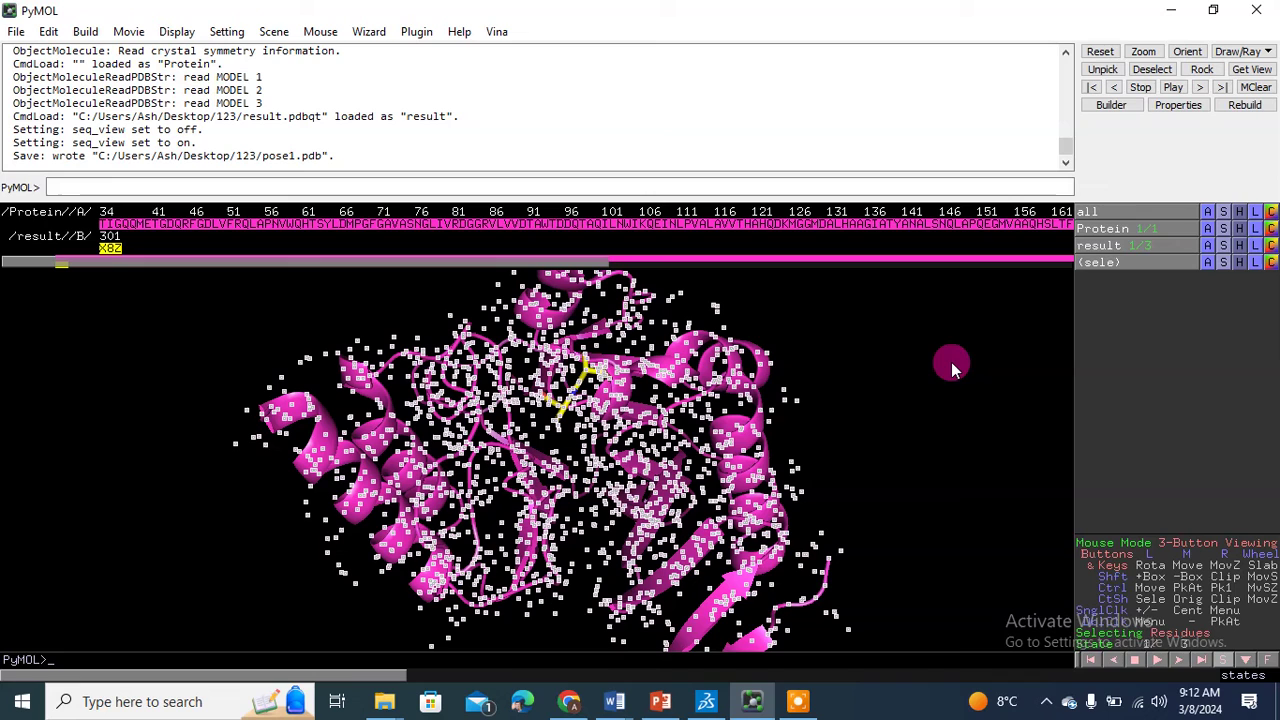
Advance the docking result to state 2 of 3.
click(1158, 670)
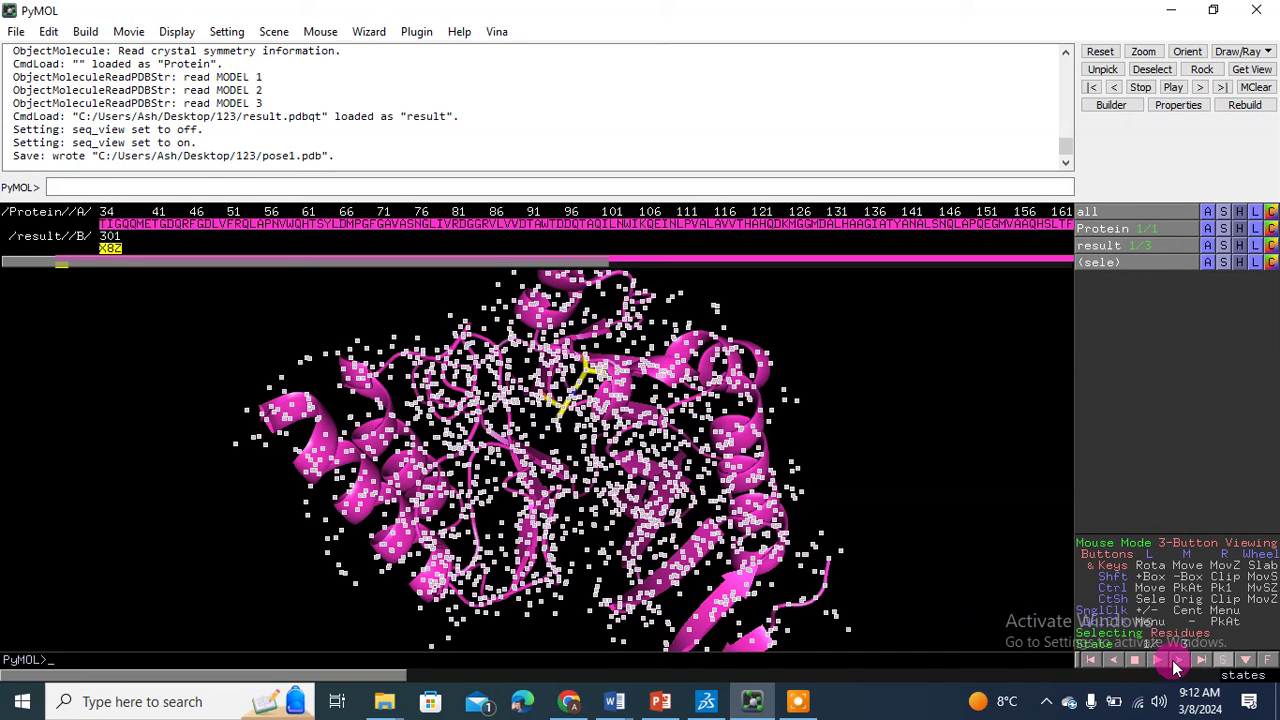
click(1178, 664)
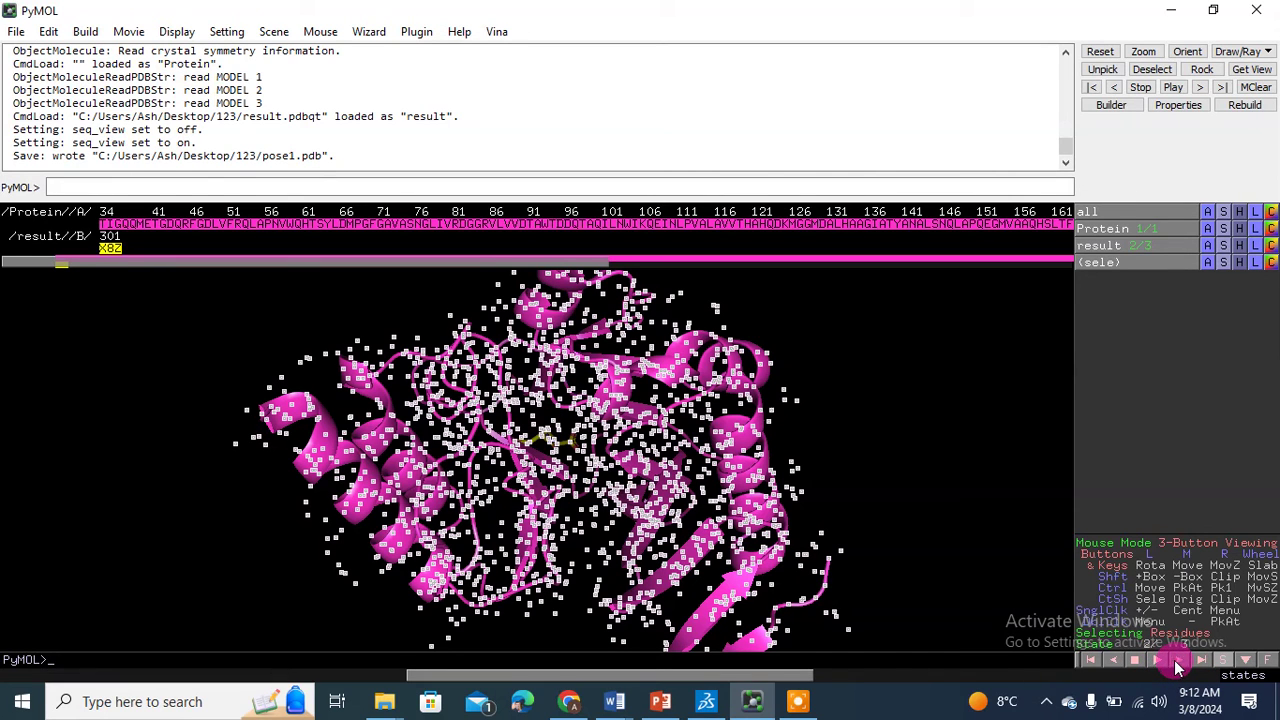
drag(597, 405, 503, 452)
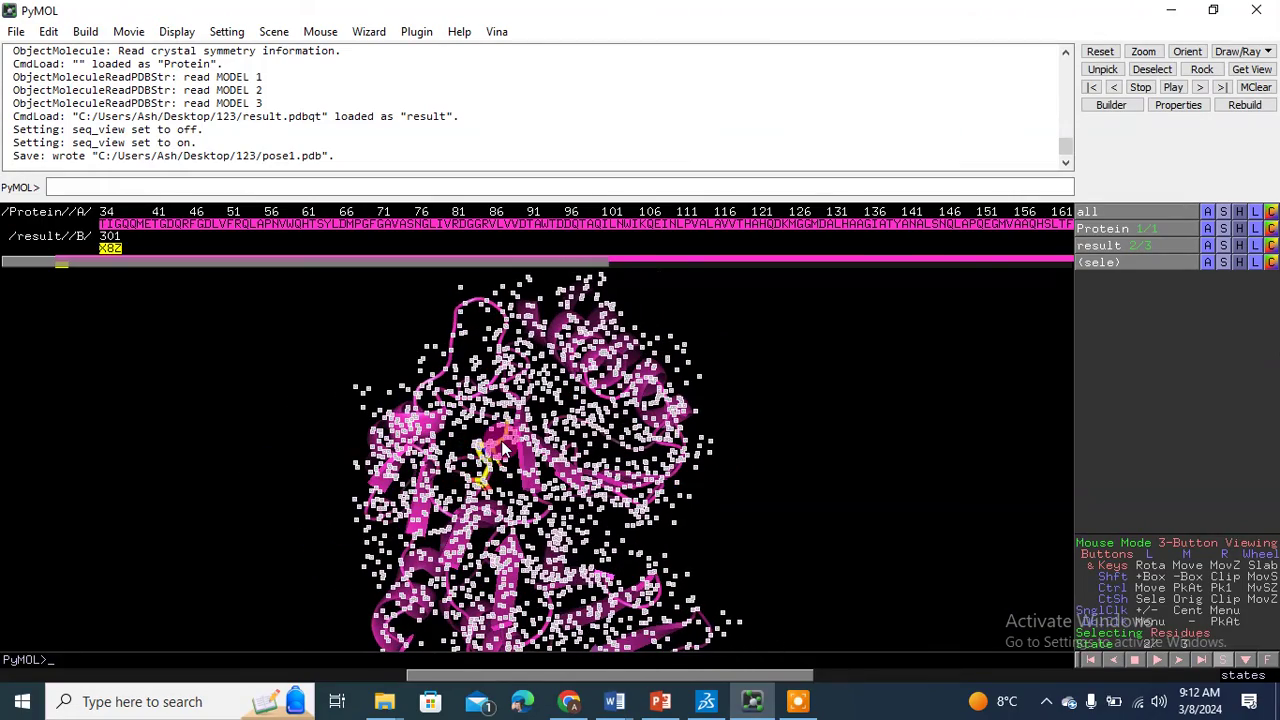
Clear the ligand selection and minimize PyMOL to reveal folder 123 in File Explorer.
click(752, 446)
click(840, 431)
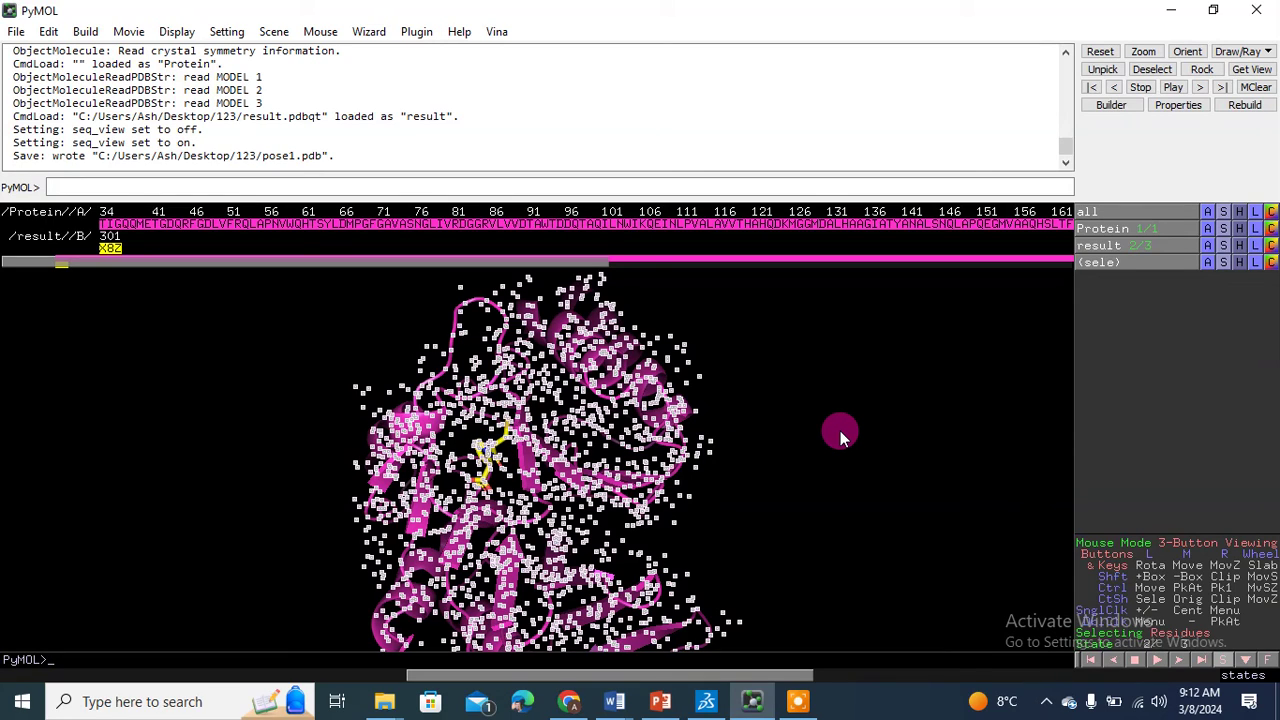
click(1172, 12)
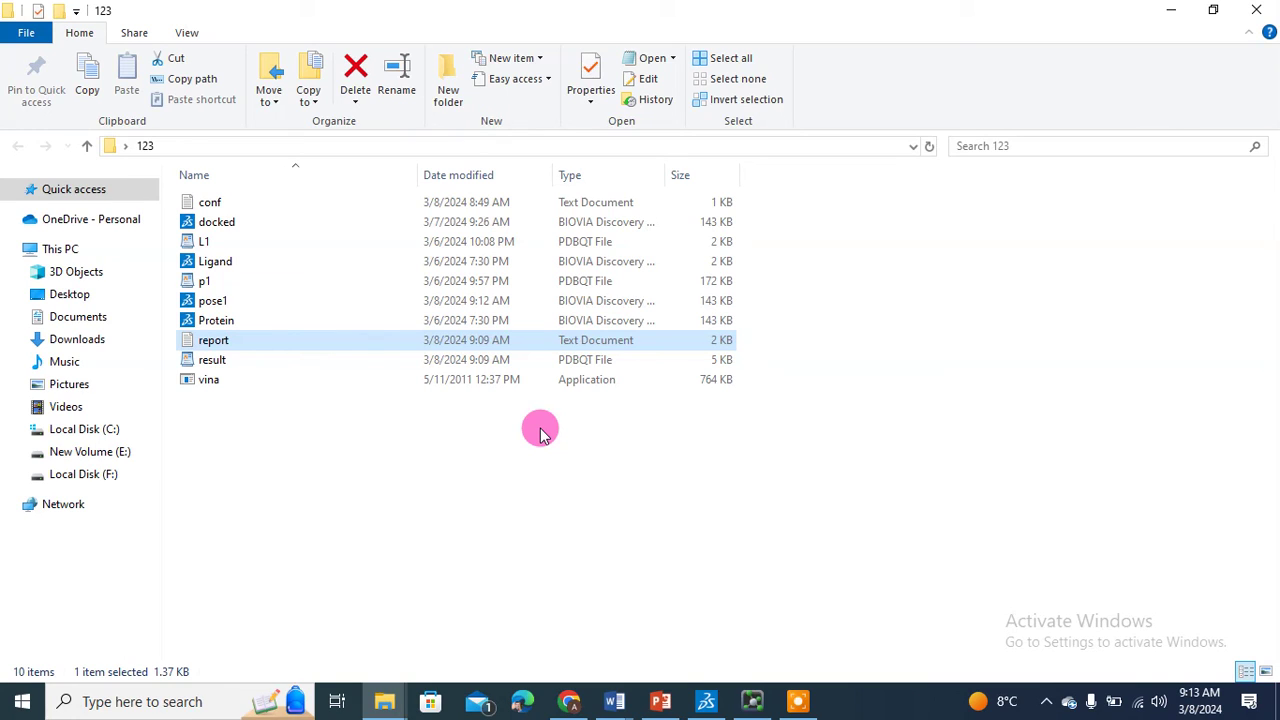
Select pose1 (143 KB) in folder 123 and open it in Discovery Studio Visualizer.
click(207, 306)
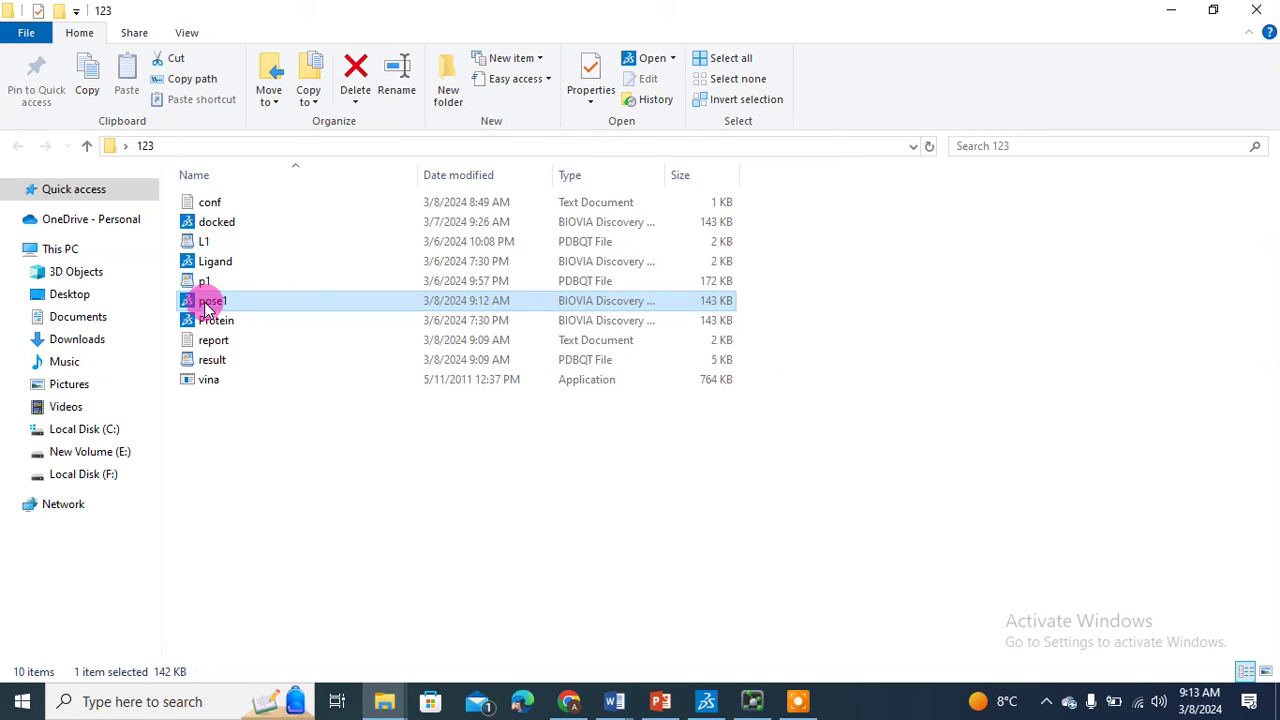
double_click(207, 302)
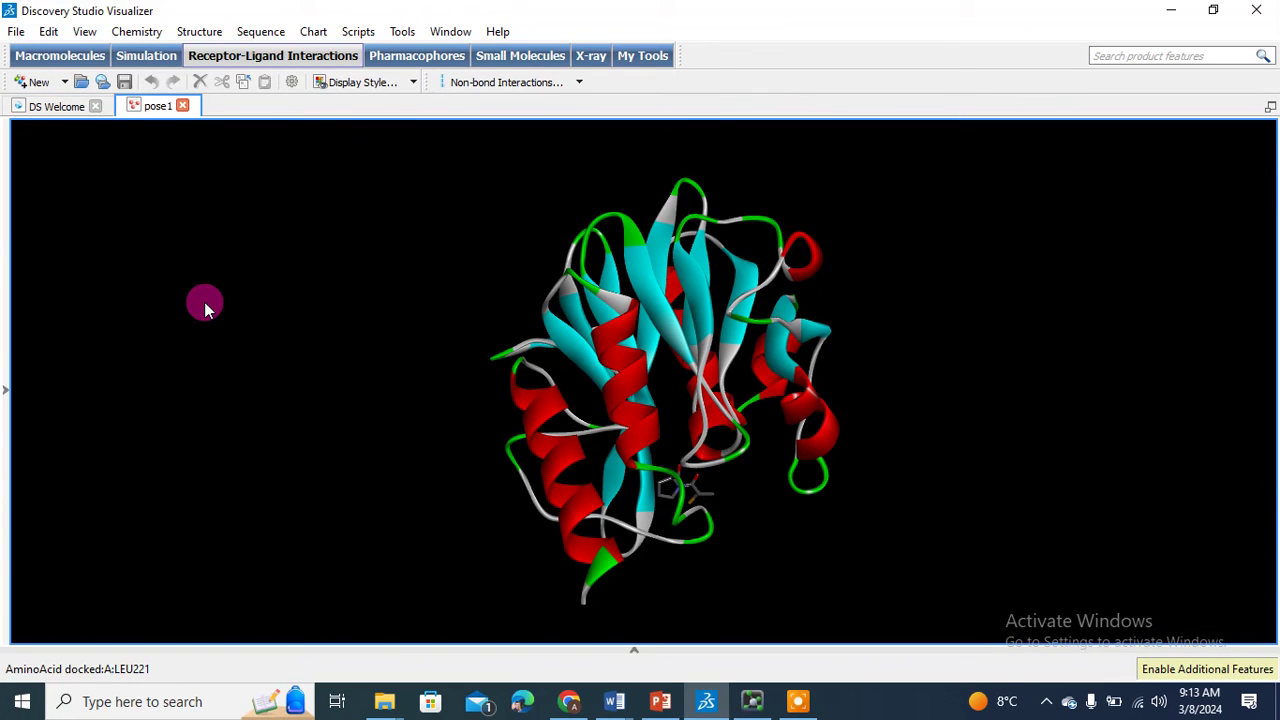
Rotate the pose1 complex to inspect it and show the Hierarchy panel.
click(725, 549)
drag(699, 473, 648, 230)
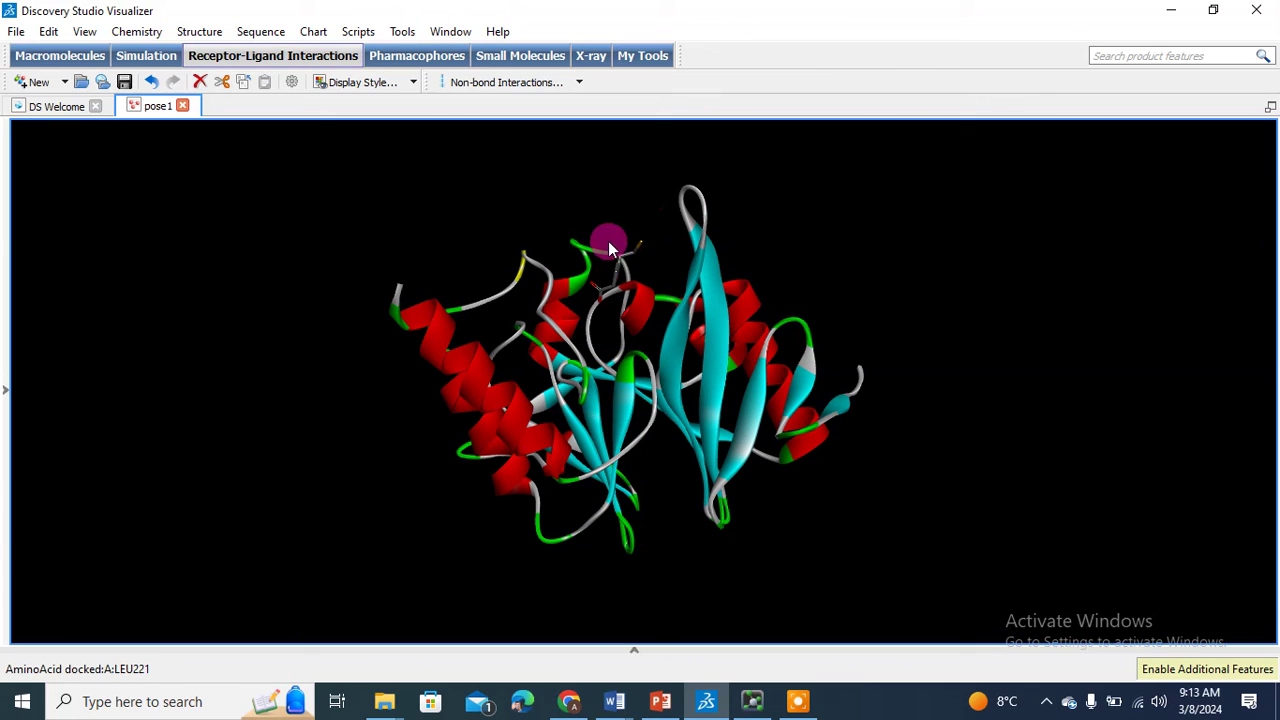
click(10, 388)
Expand chains A and B and highlight ligand X8Z301 in chain B.
click(53, 158)
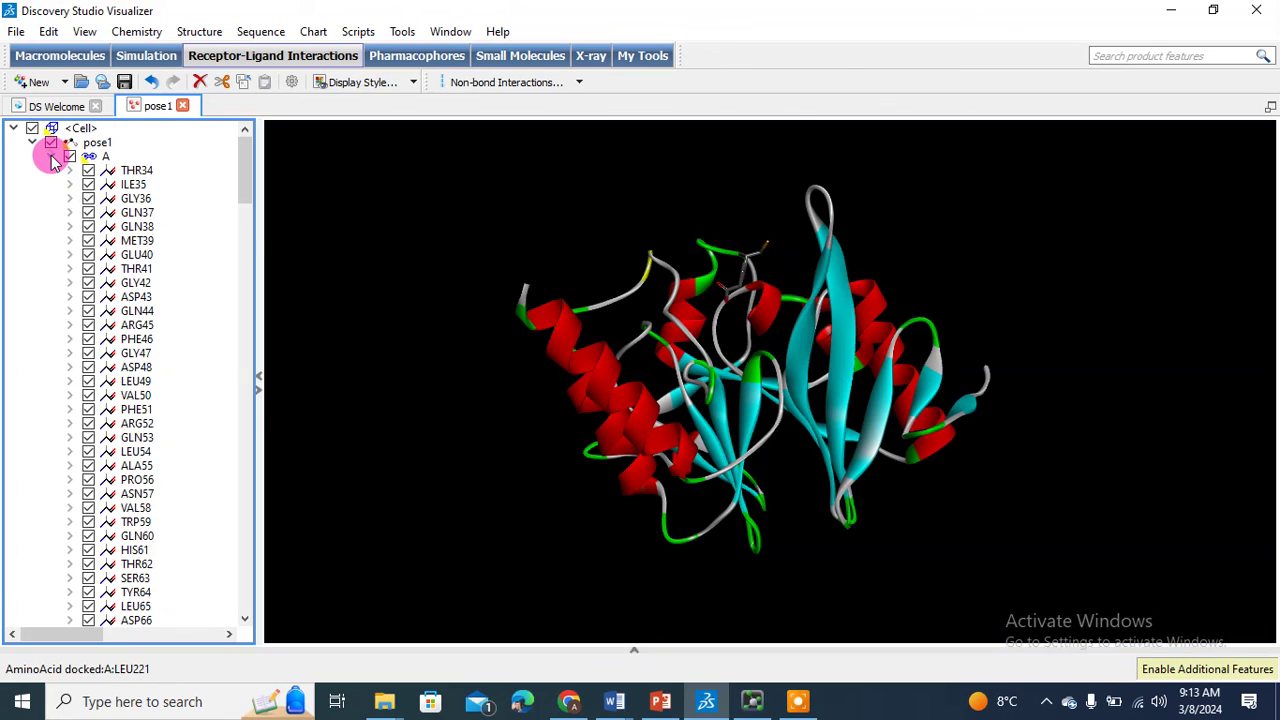
click(53, 158)
click(51, 170)
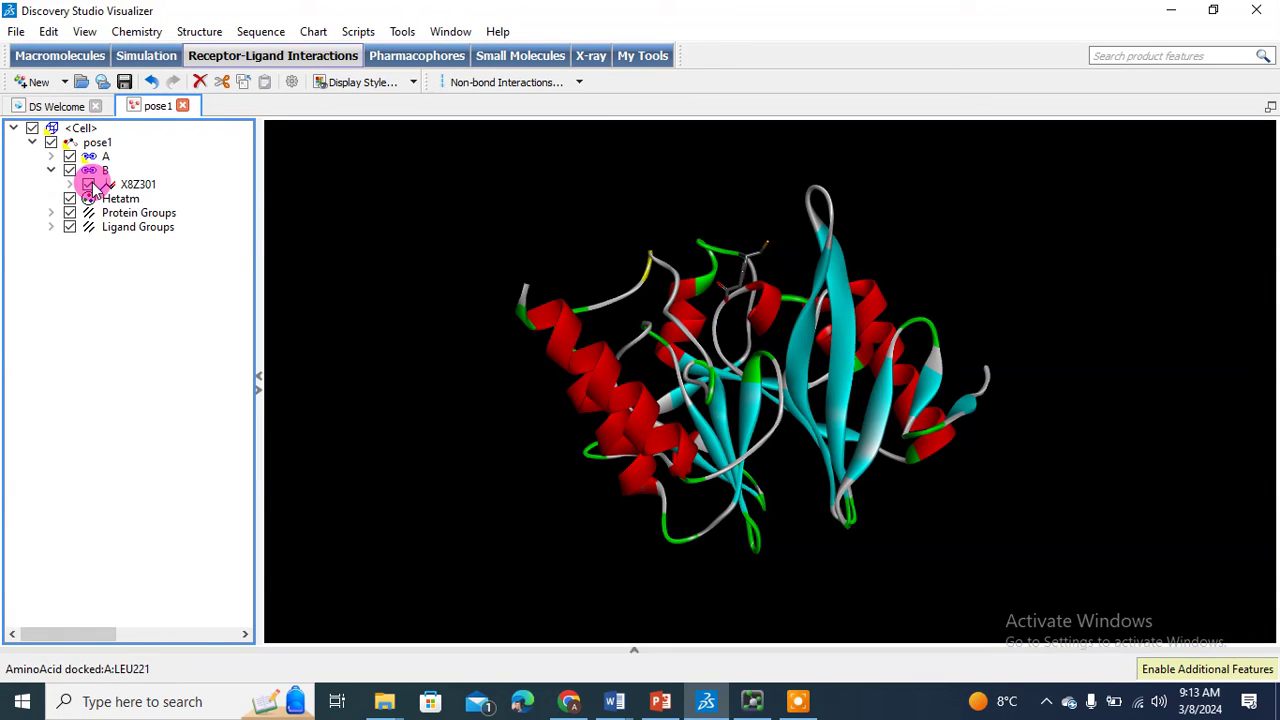
click(134, 184)
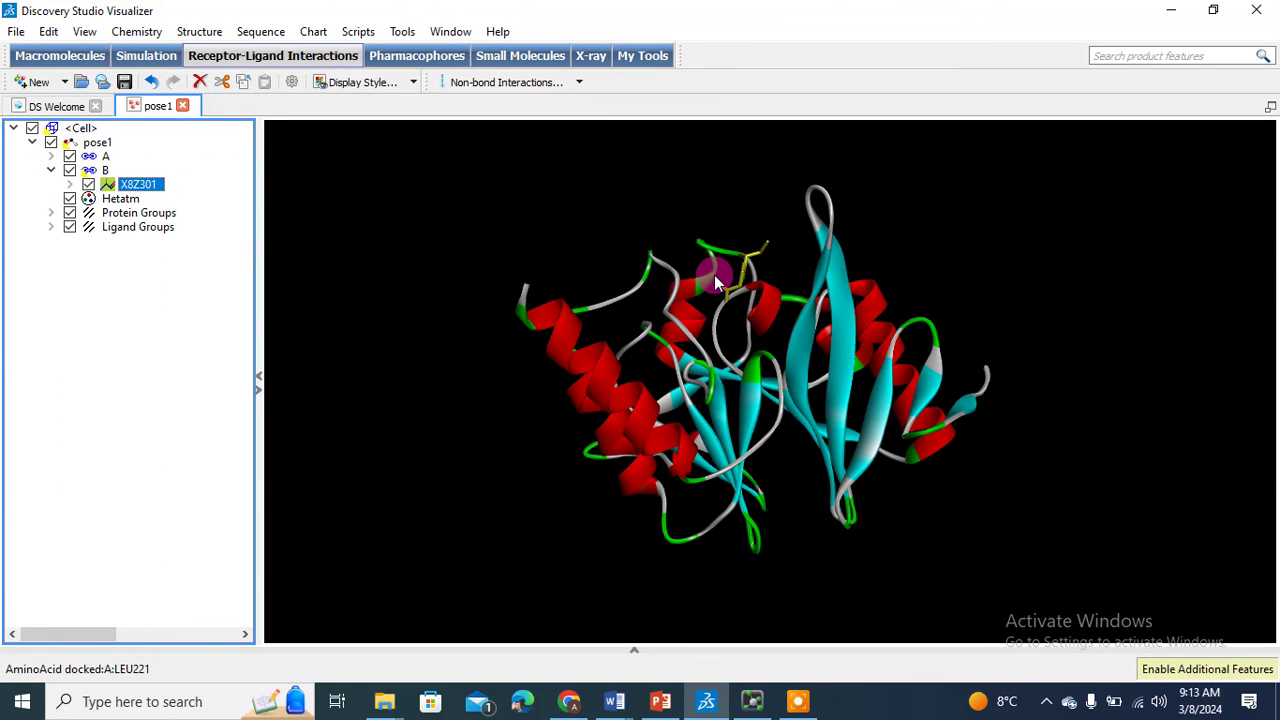
click(51, 170)
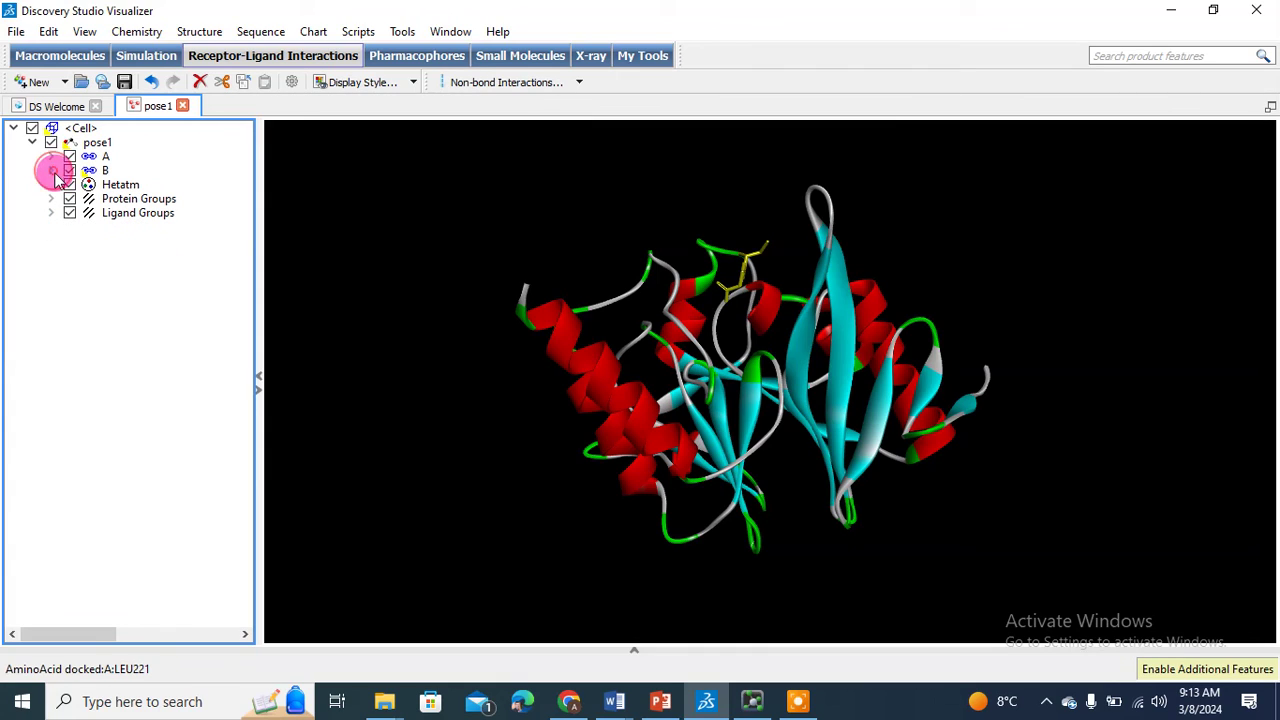